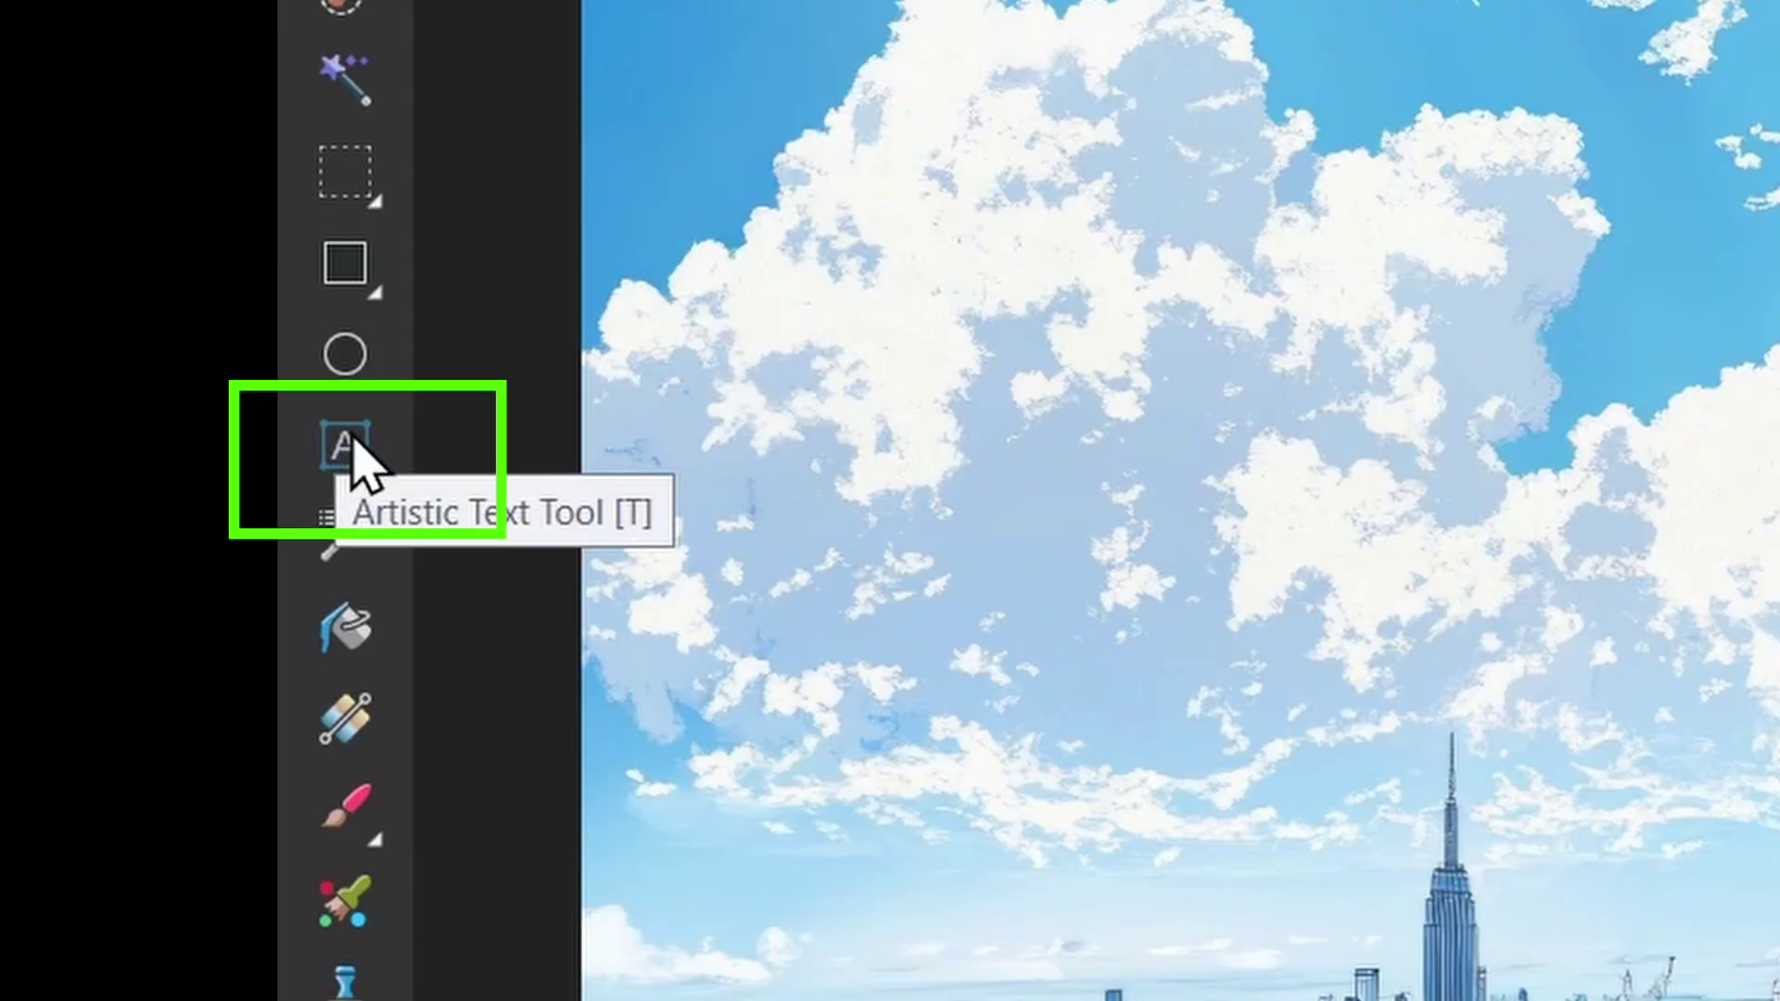
# - Type a large COMICS!!! headline across the sky and search the font list for Comic Hero
pyautogui.click(352, 452)
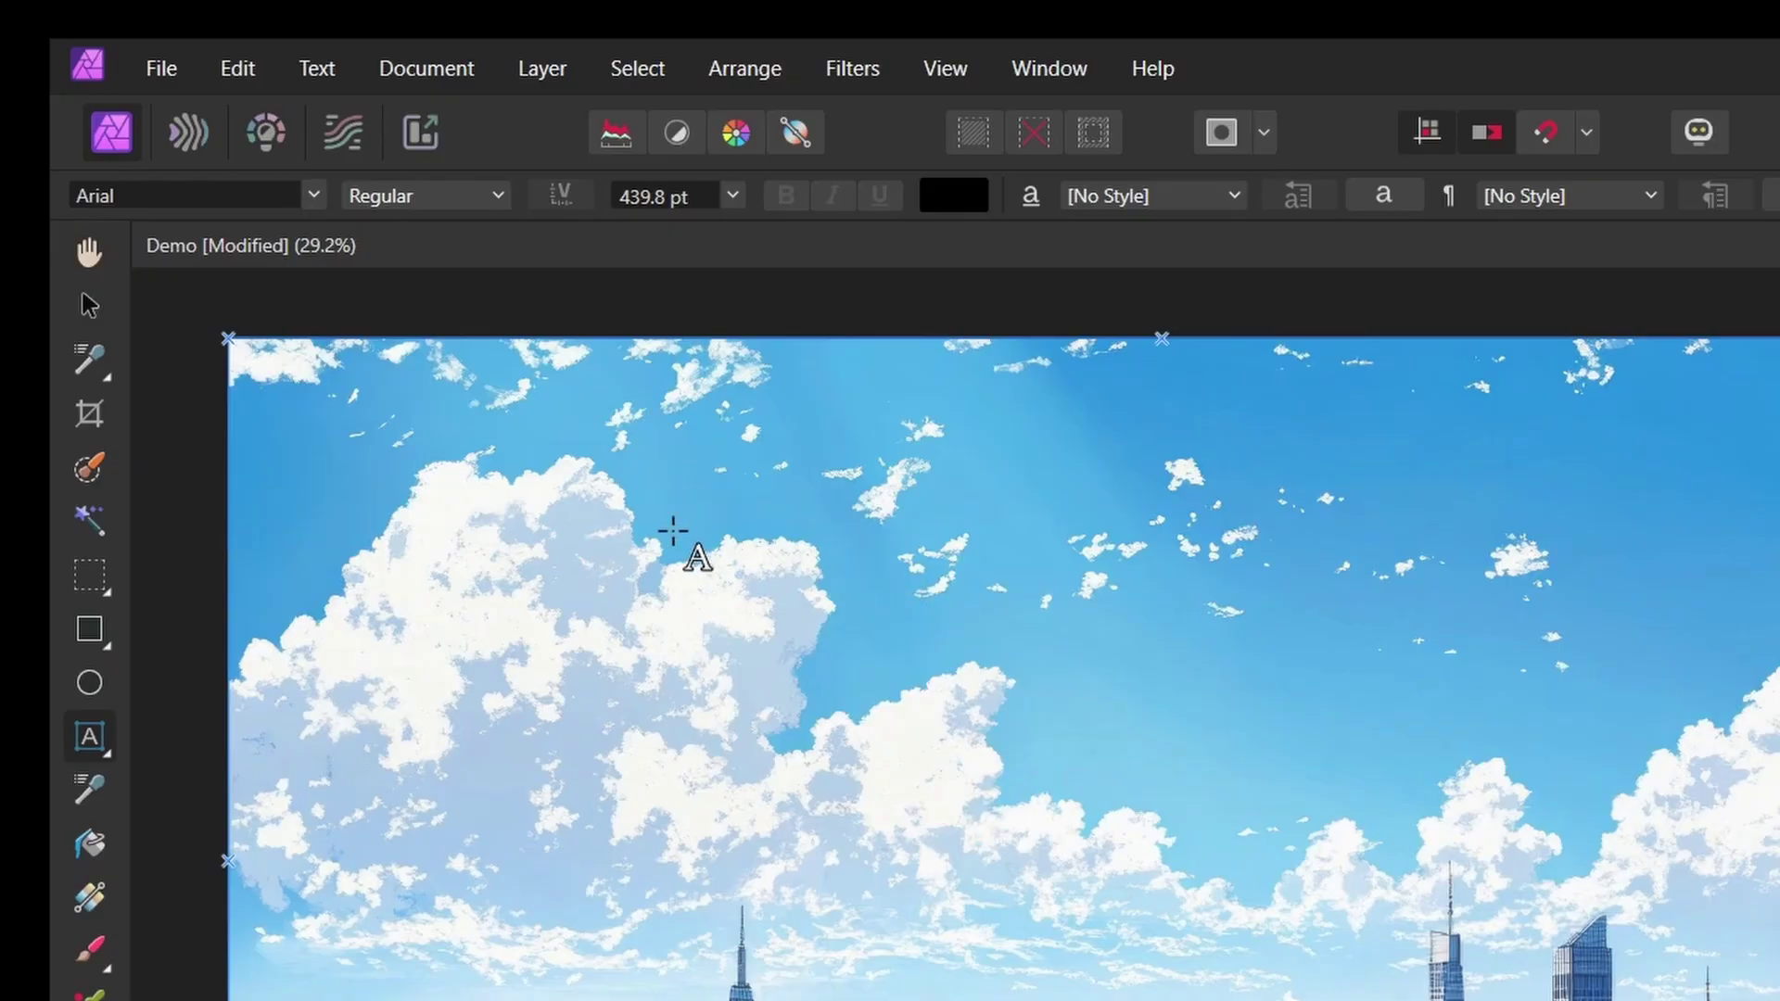
pyautogui.moveTo(673, 531); pyautogui.dragTo(793, 679)
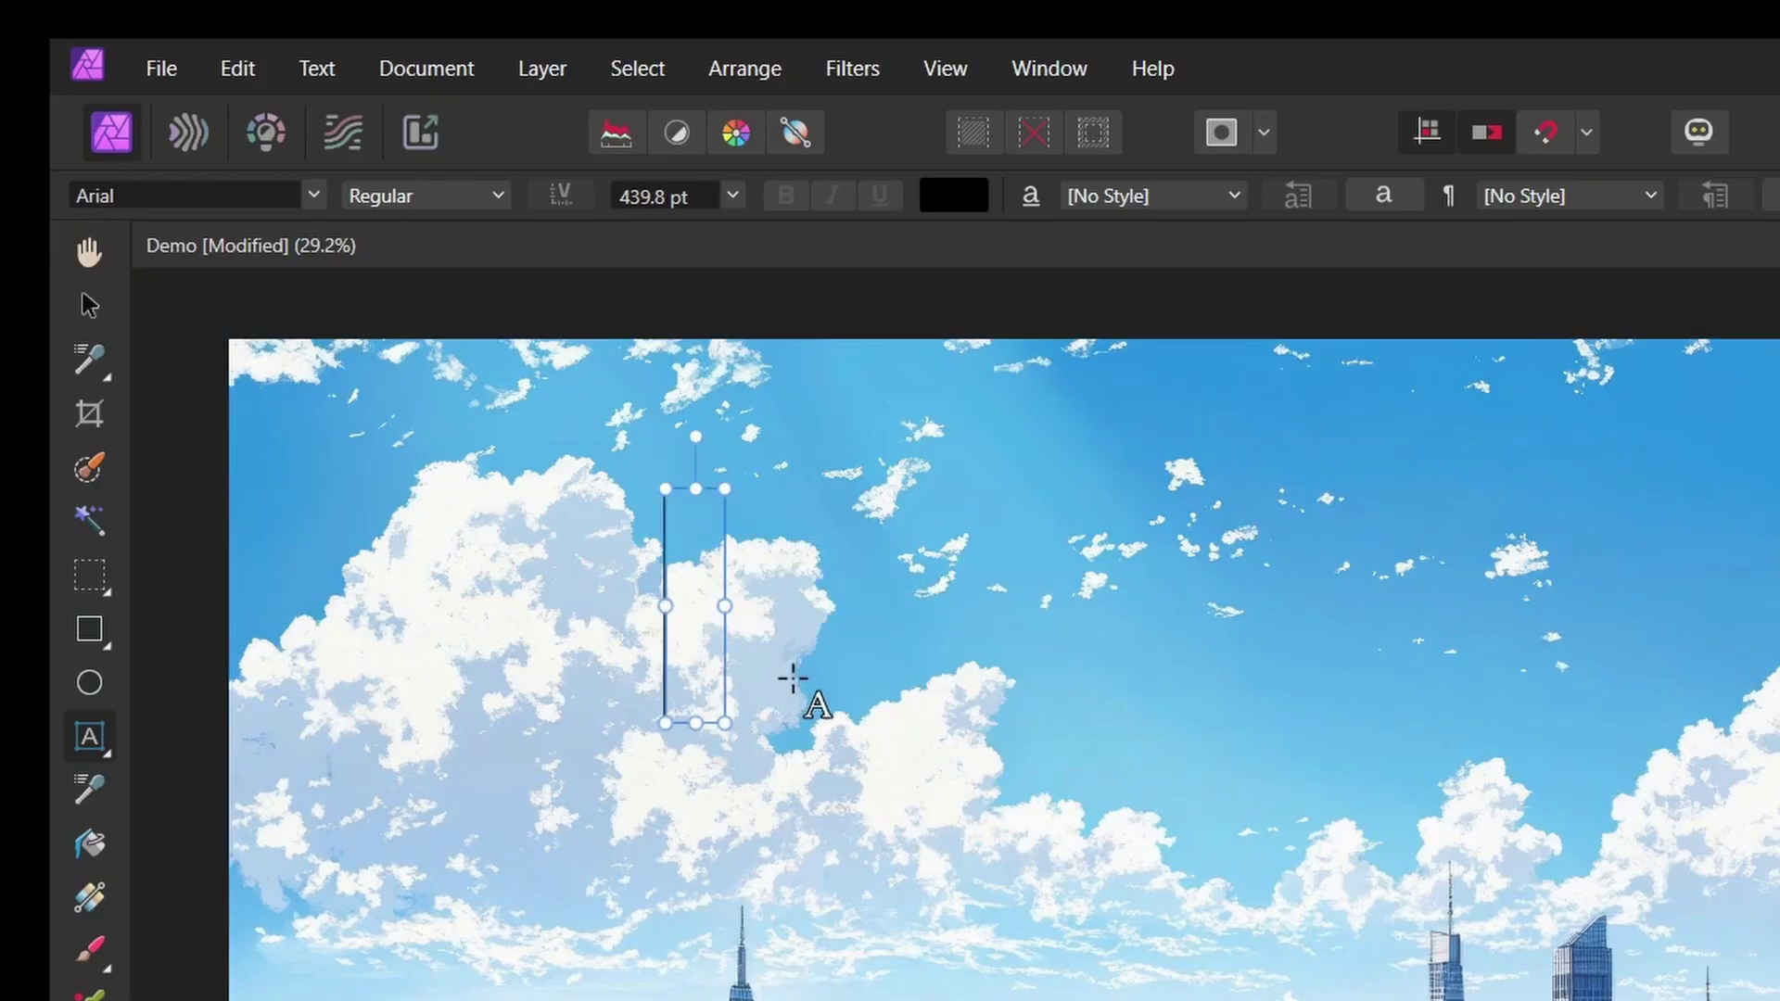
pyautogui.write('COMICS!!!')
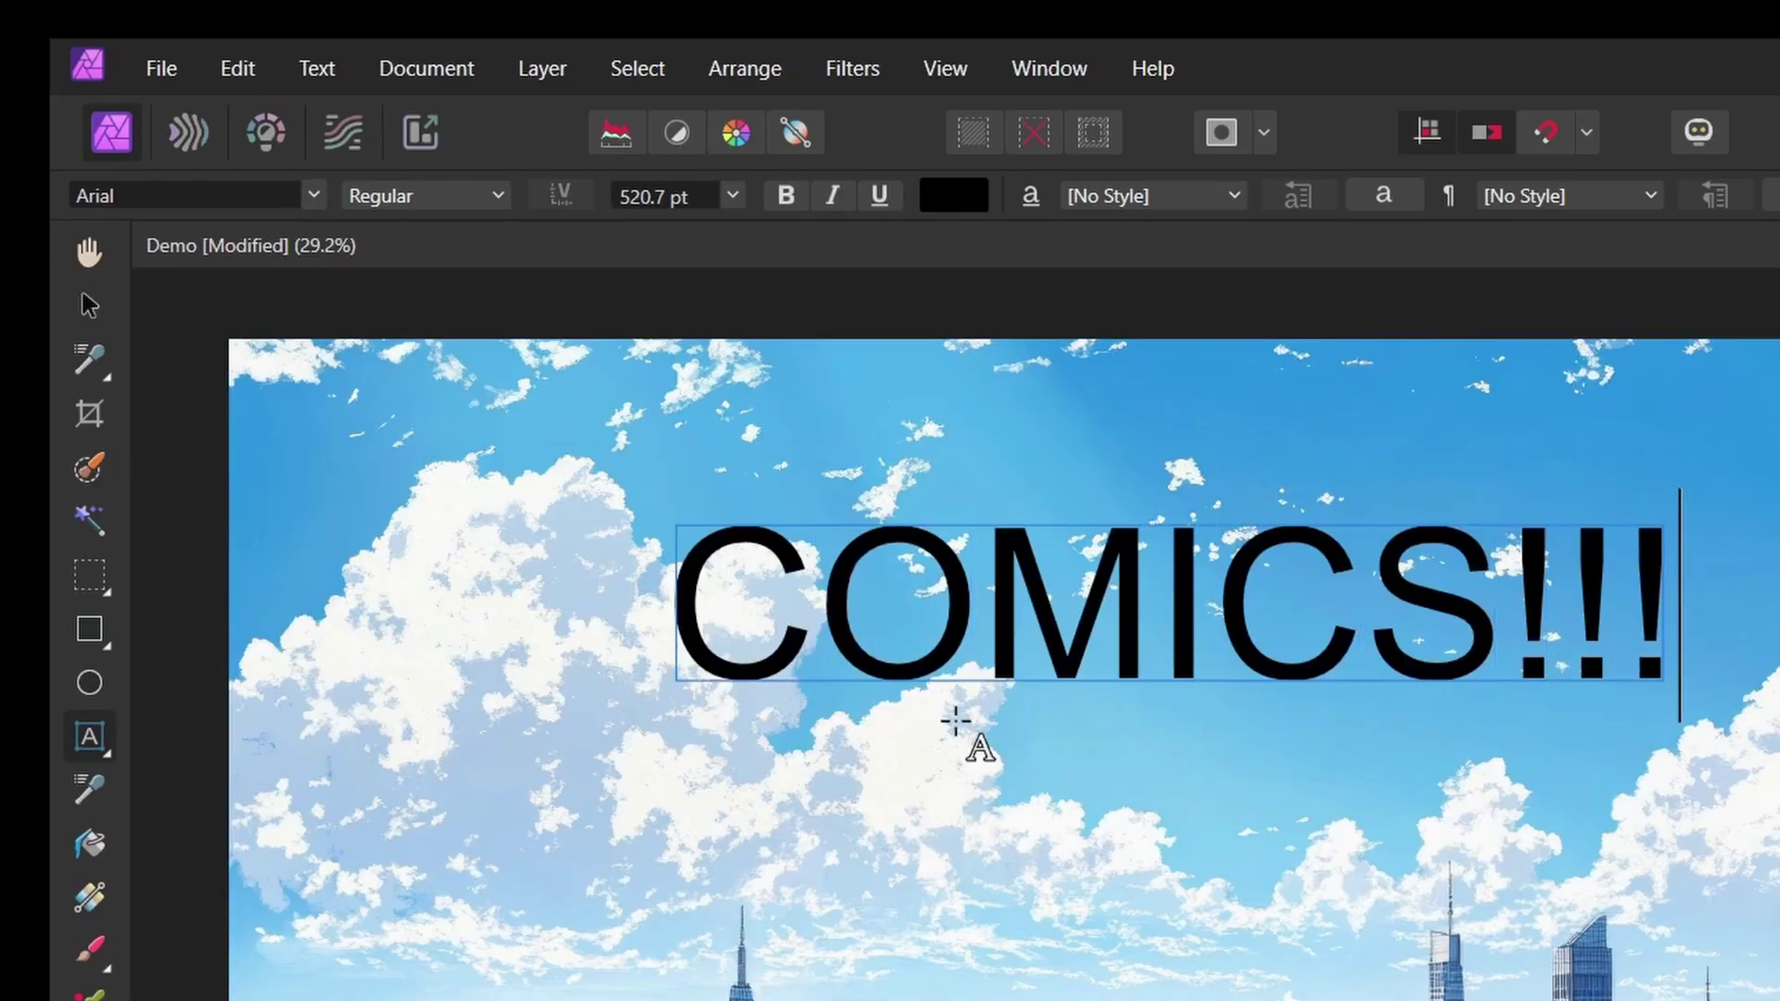
pyautogui.press('Escape')
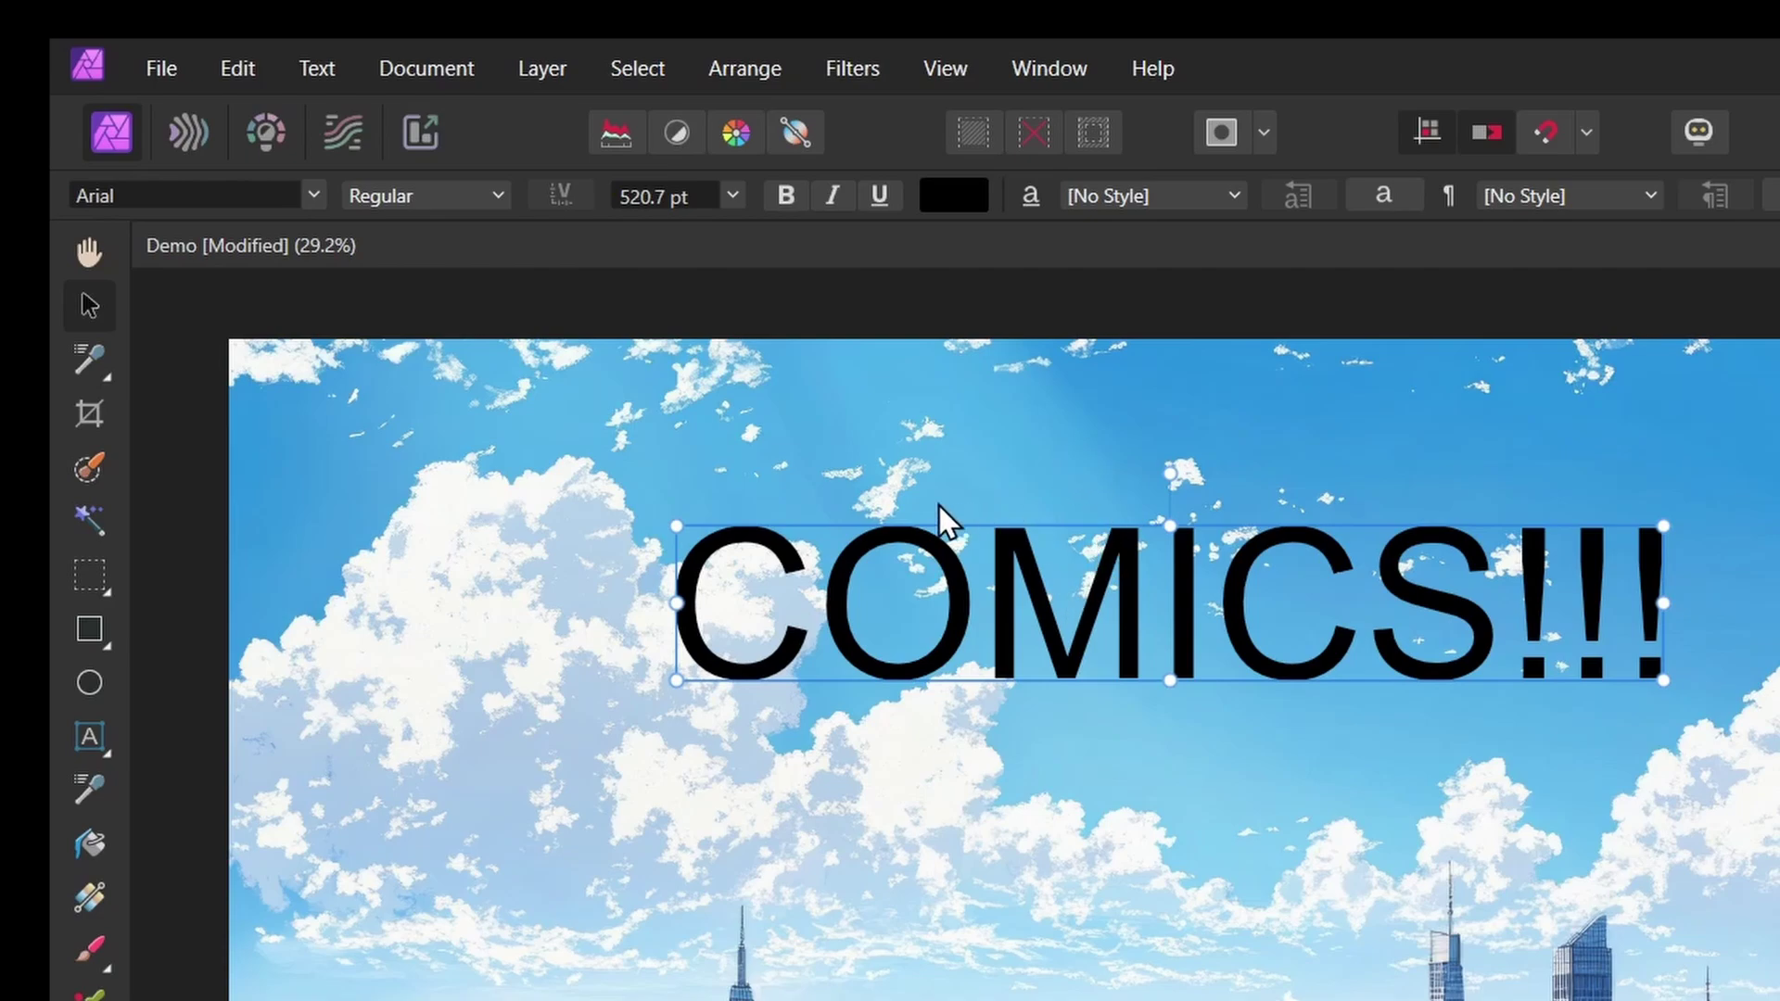
pyautogui.click(310, 185)
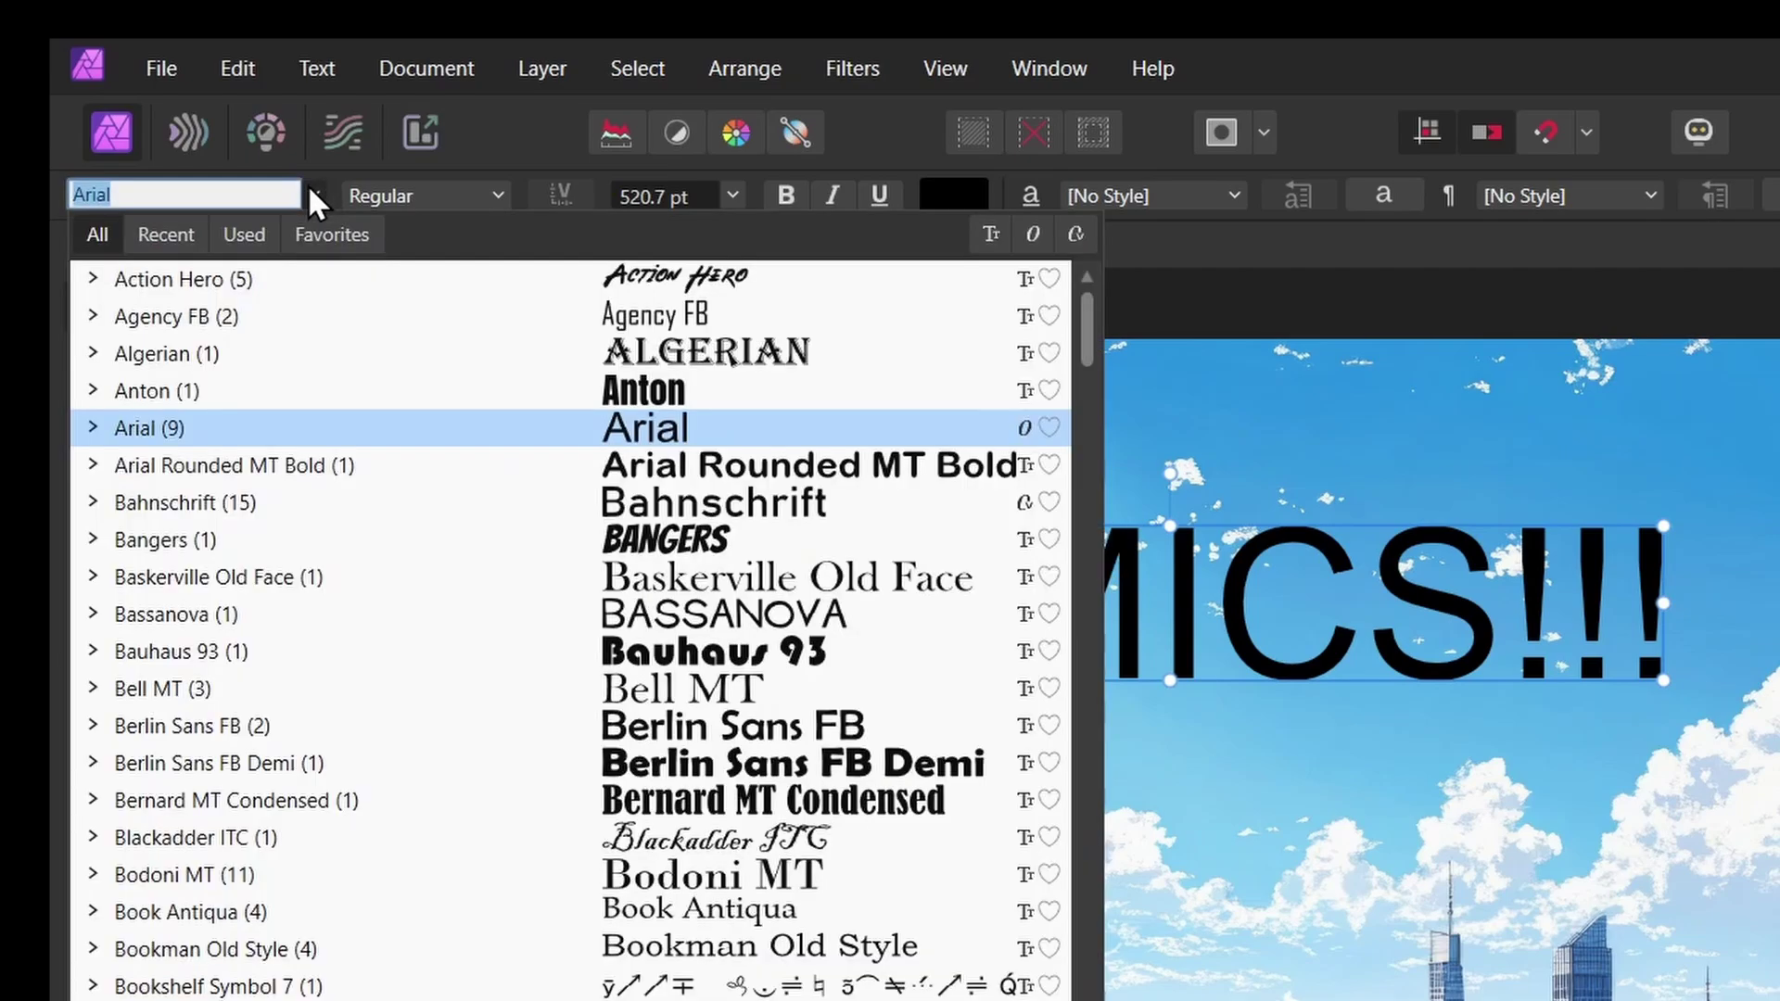
pyautogui.write('comic')
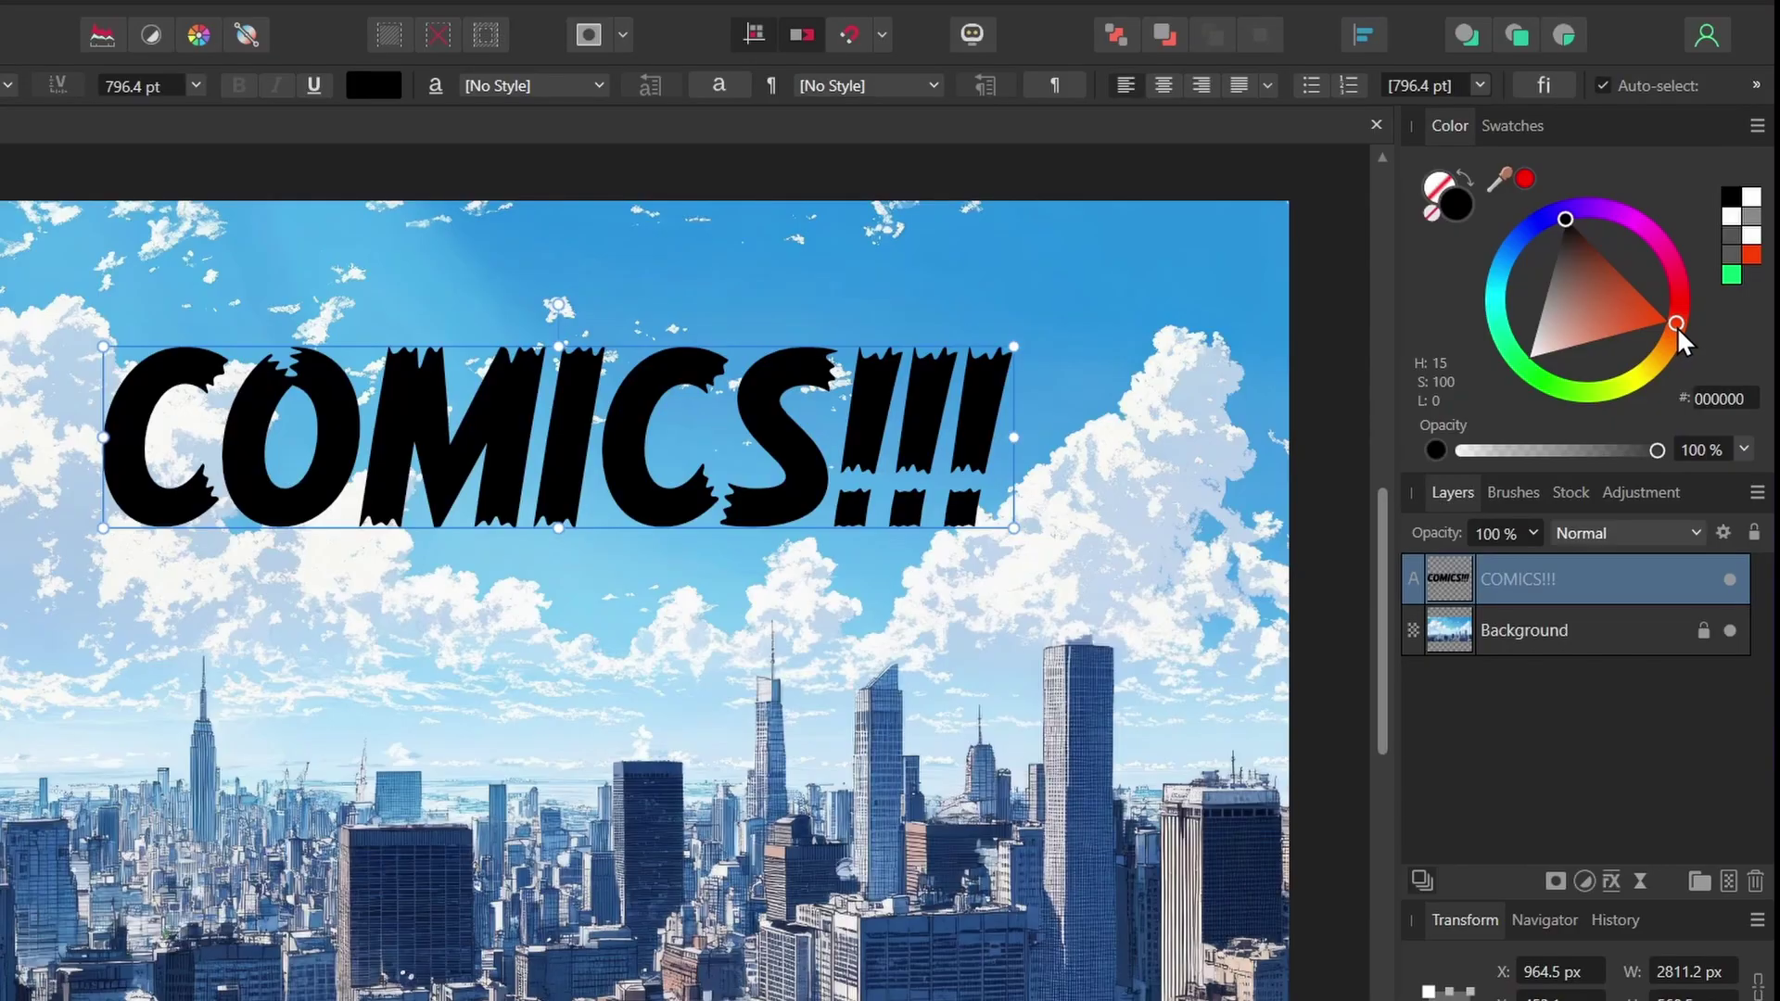
# - Make the headline orange (FF8600) and give it a 15.8 px black outline
pyautogui.click(1676, 323)
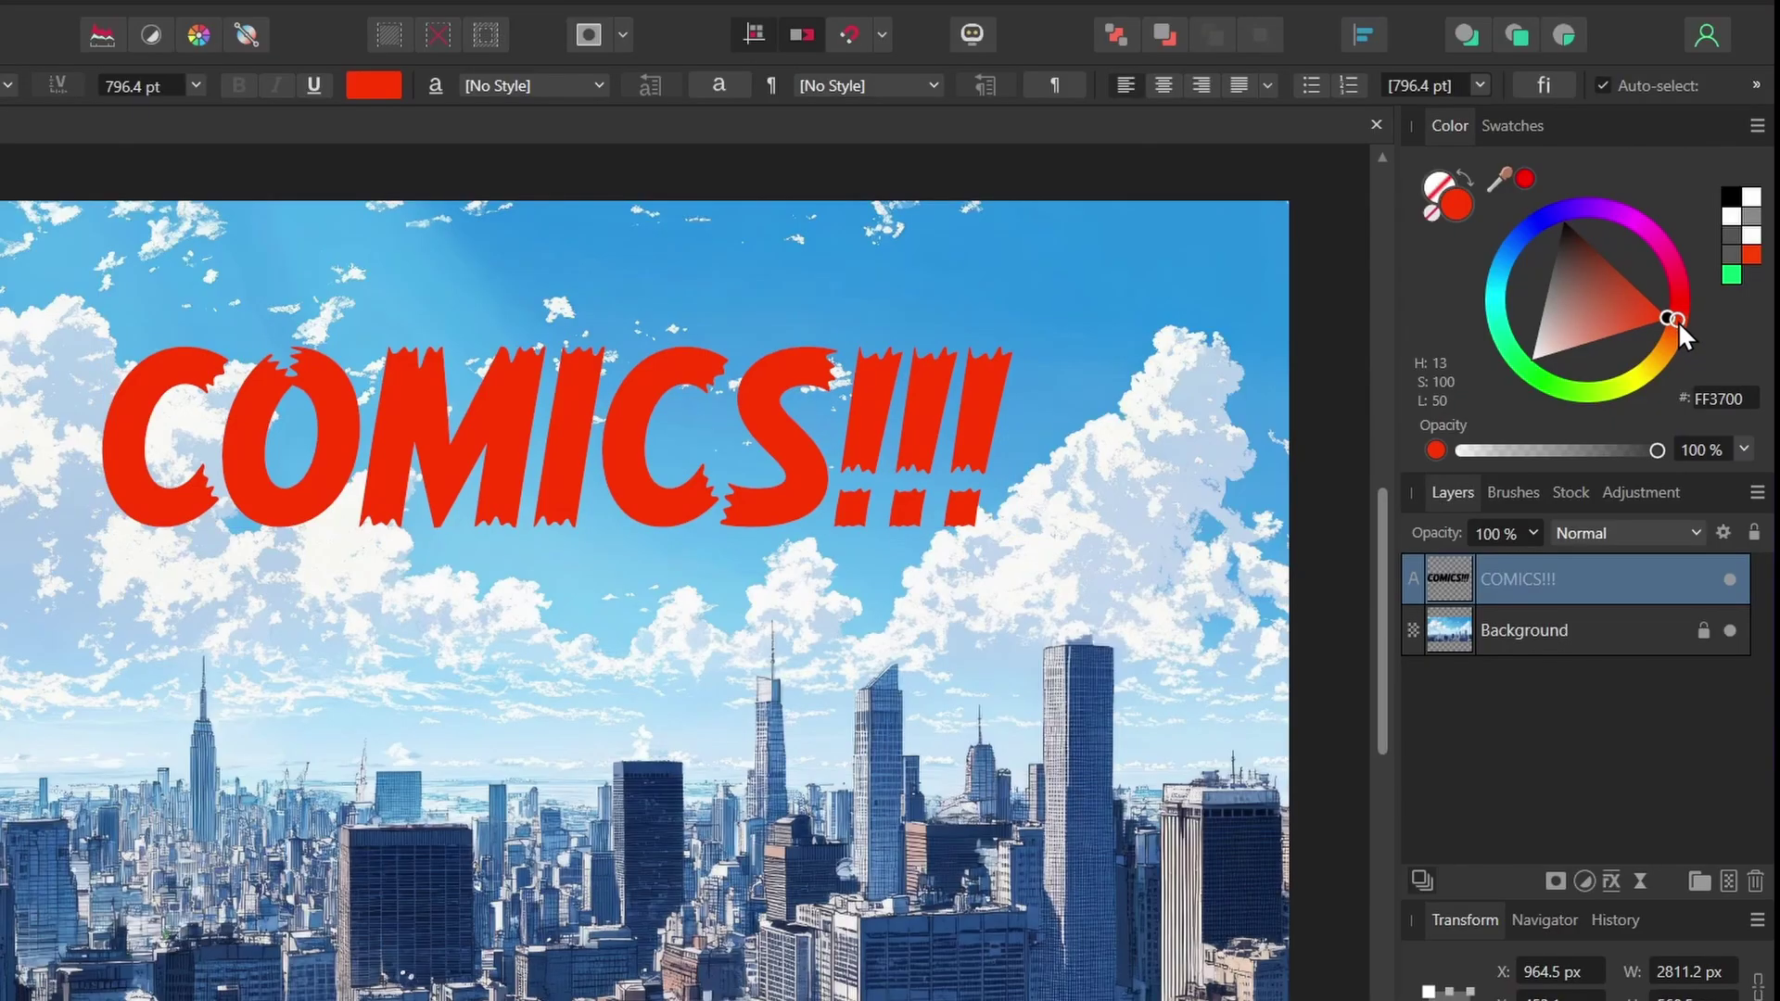
pyautogui.moveTo(1678, 320); pyautogui.dragTo(1682, 346)
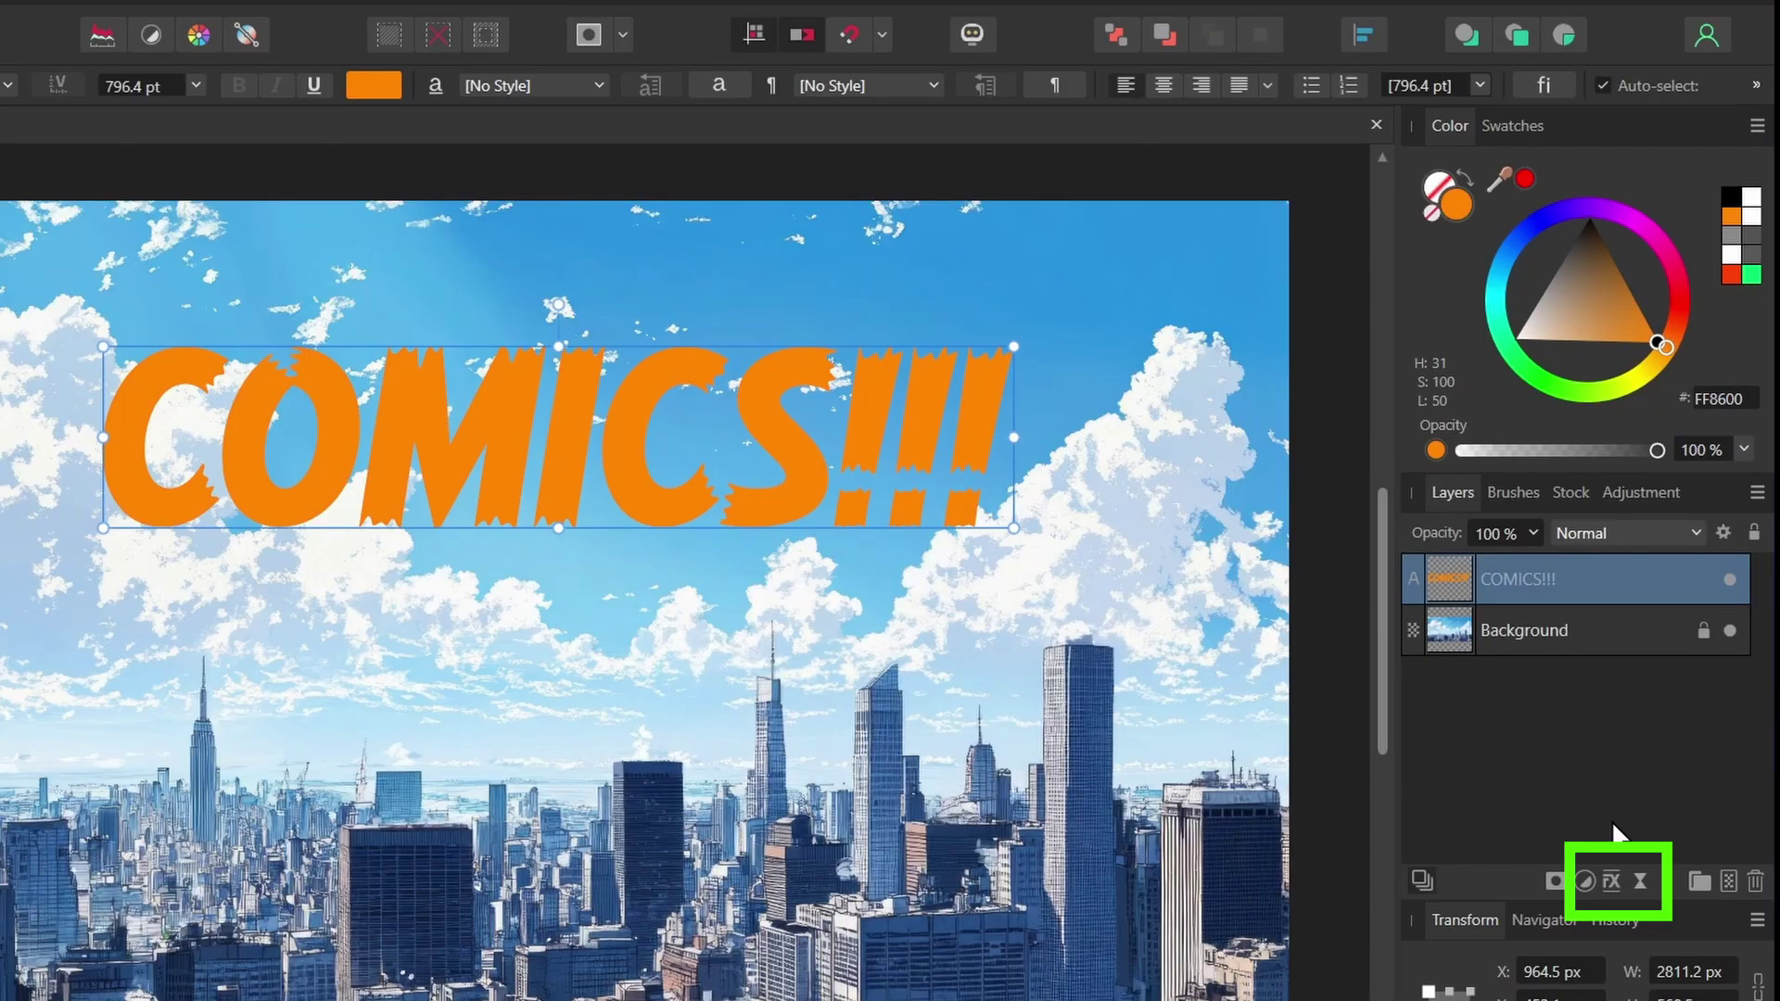
pyautogui.click(1613, 879)
pyautogui.click(805, 222)
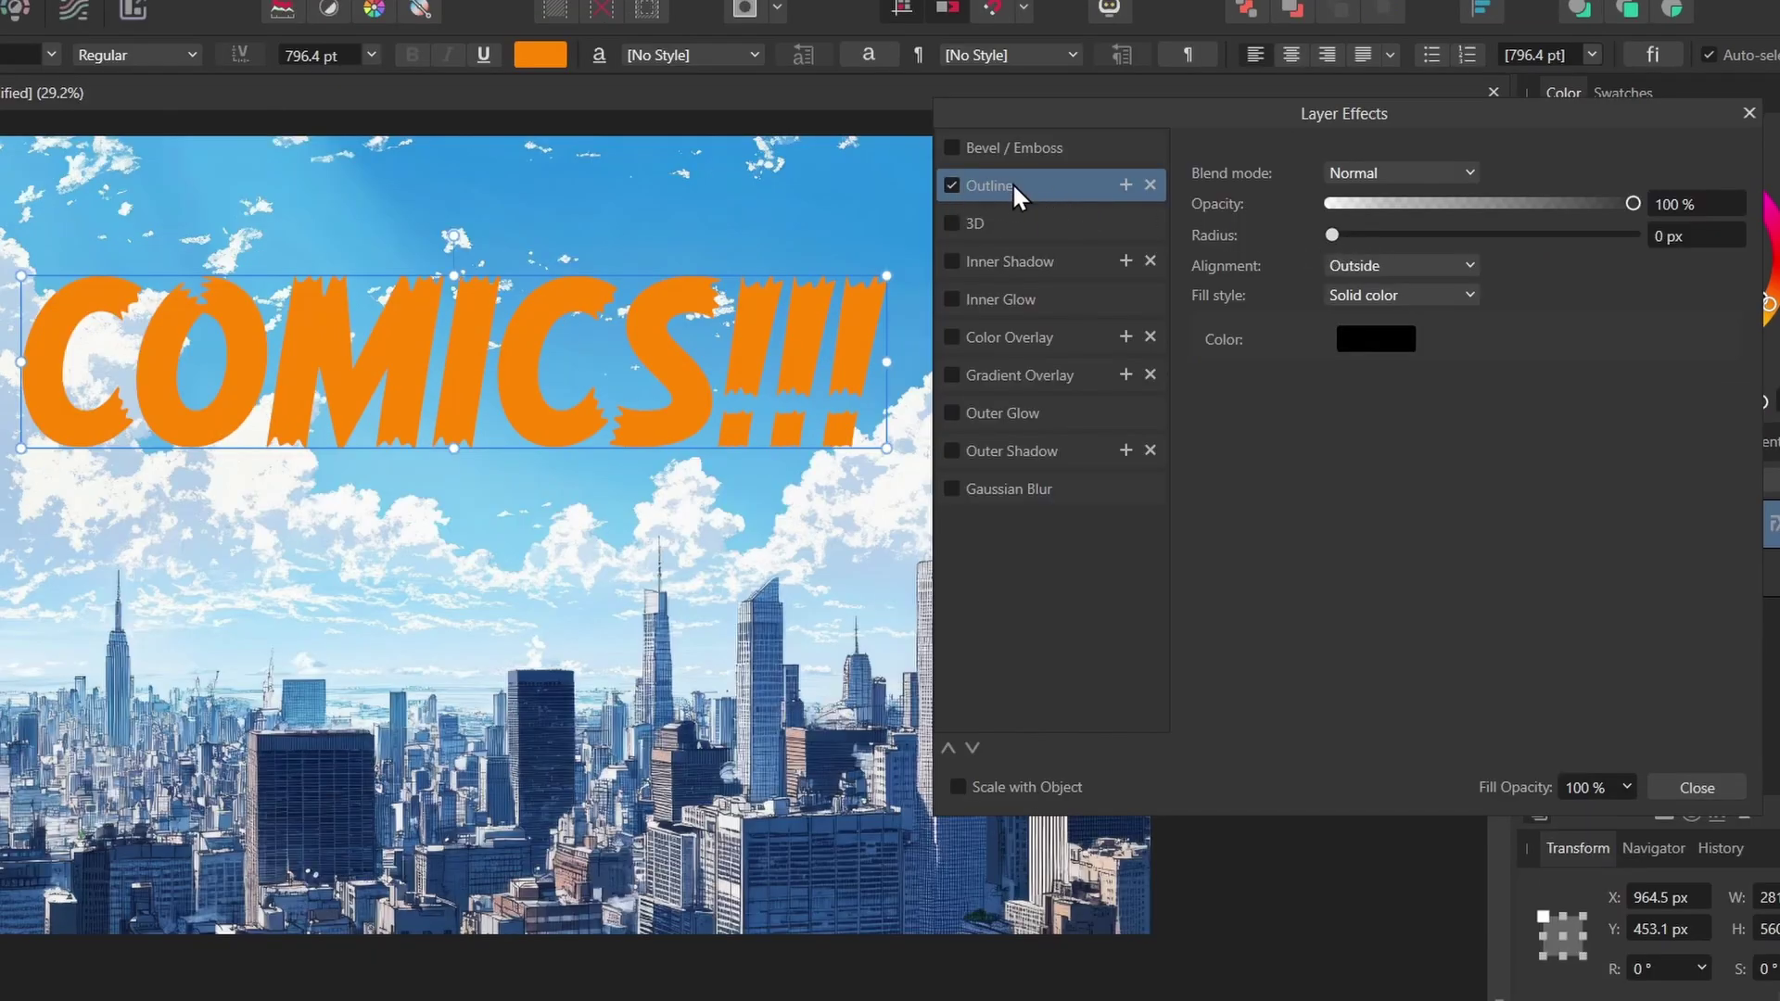
pyautogui.moveTo(1332, 235); pyautogui.dragTo(1482, 242)
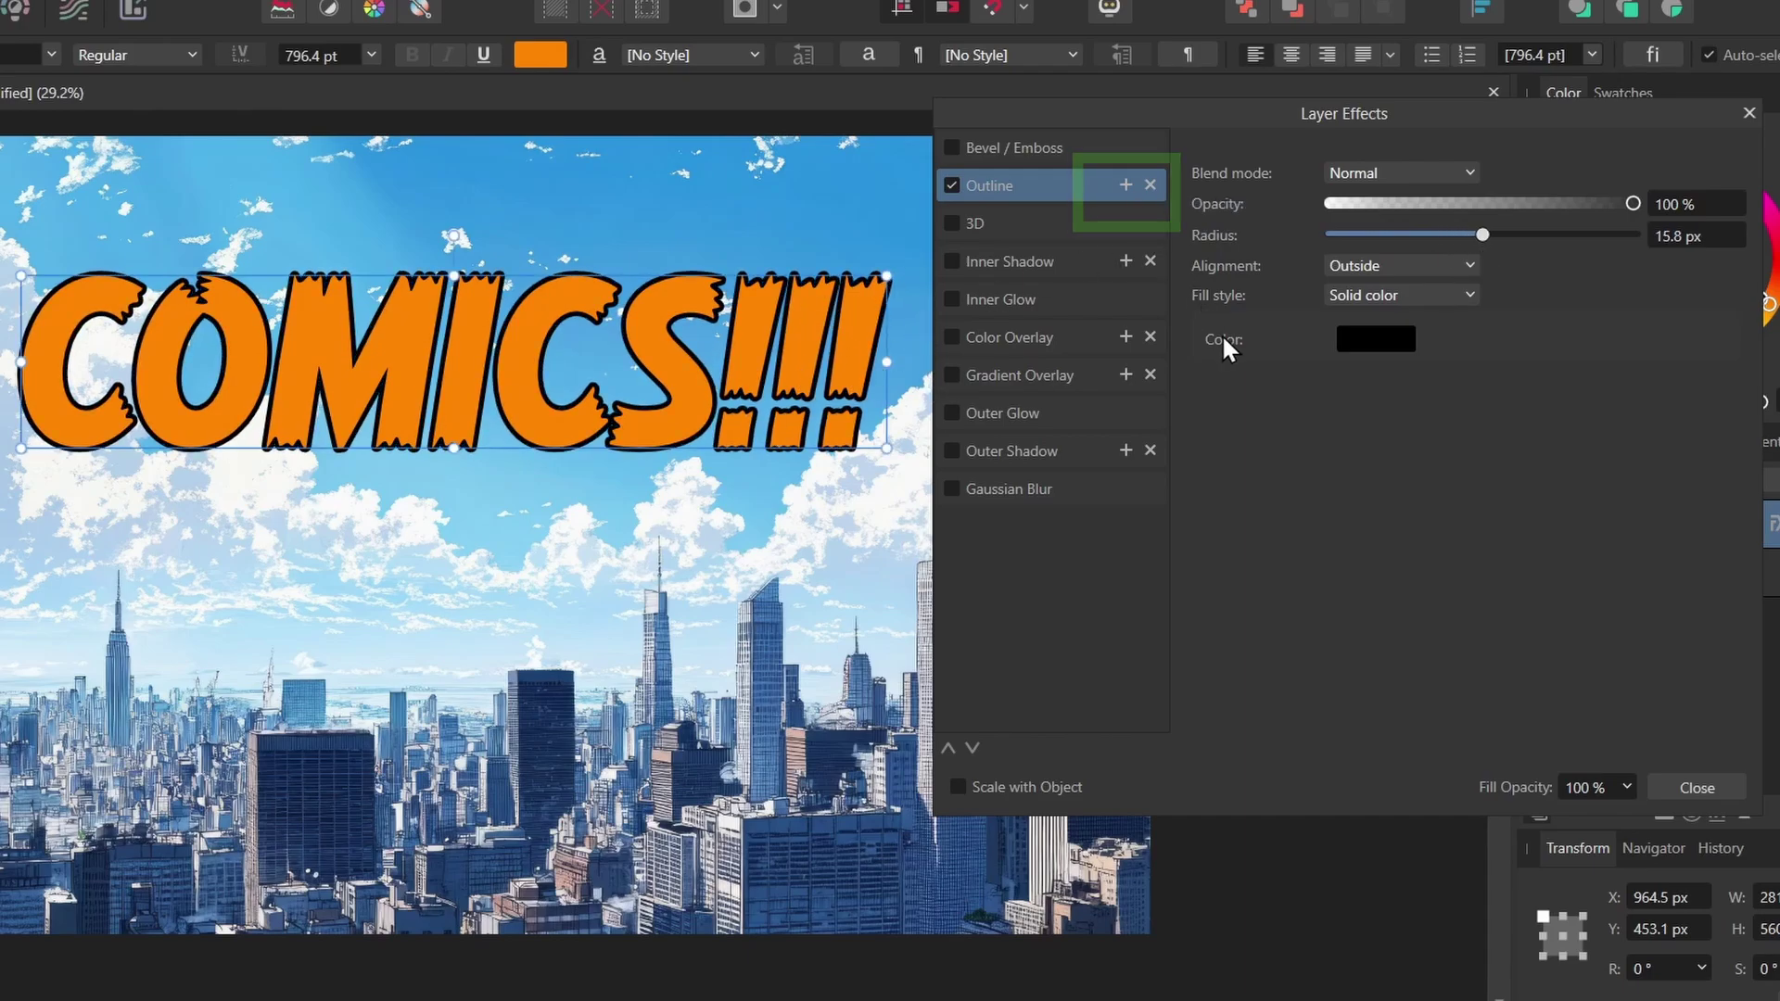
# - Add a second, white outline around the text, thickened to 37.8 px
pyautogui.click(1126, 185)
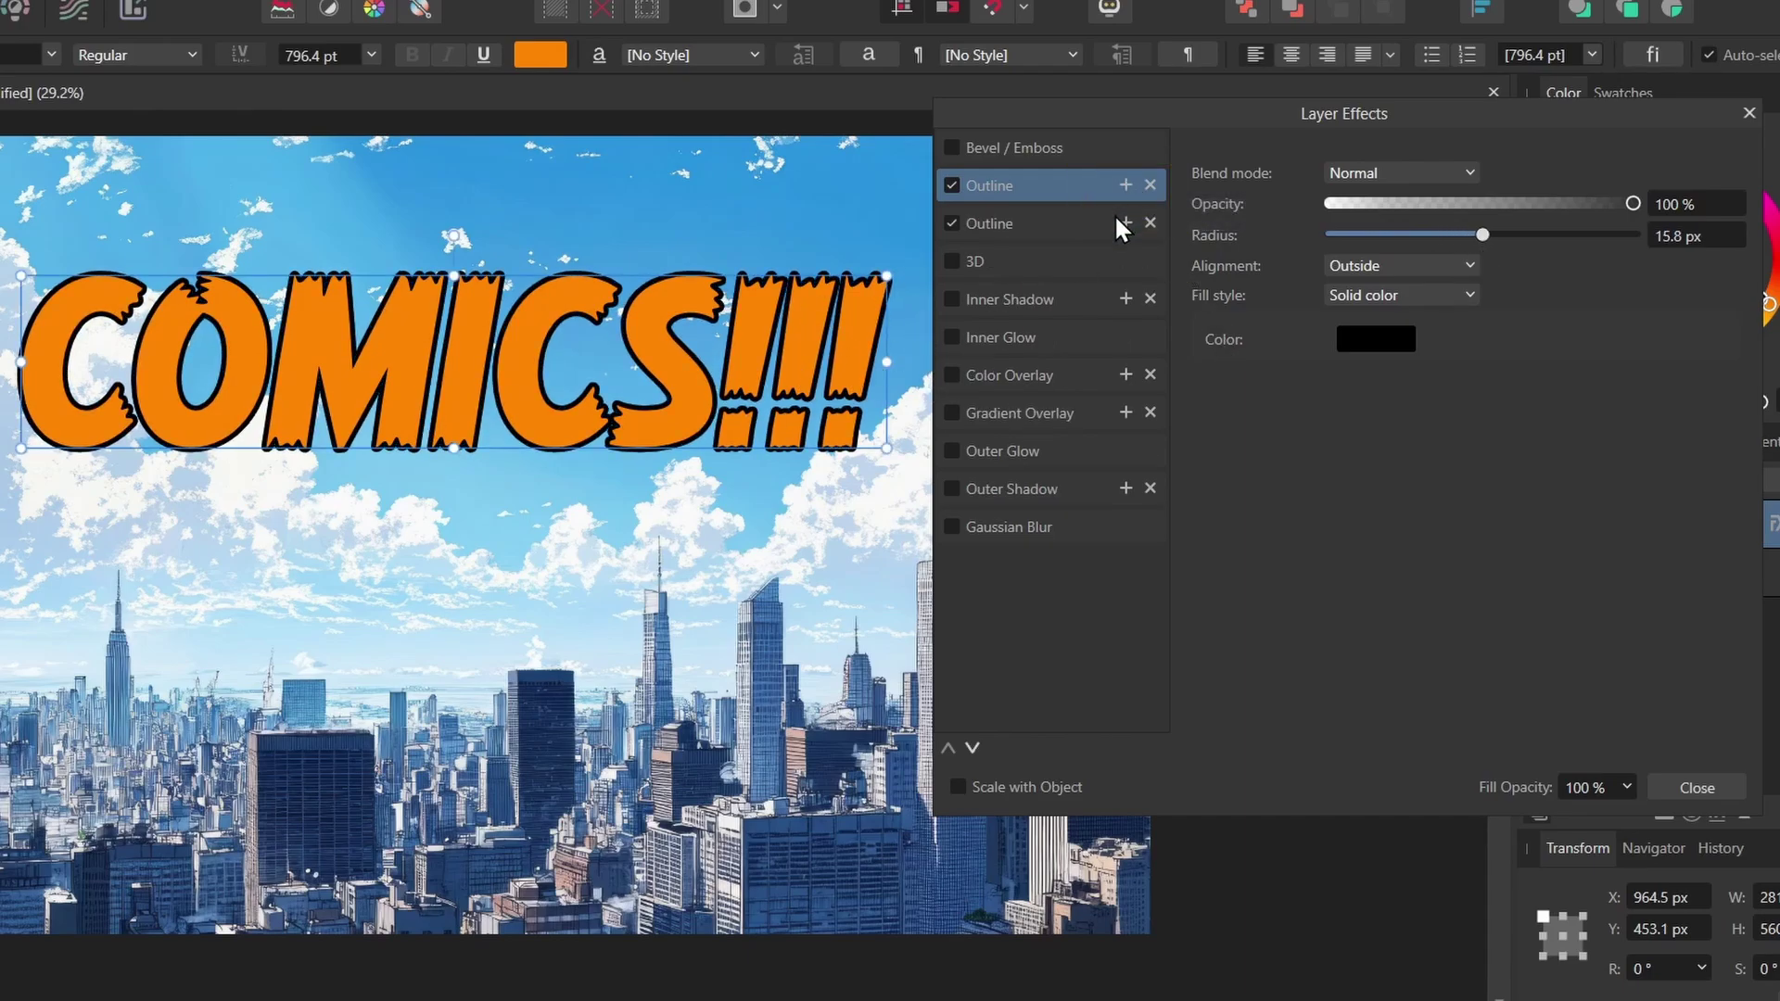
pyautogui.click(1045, 221)
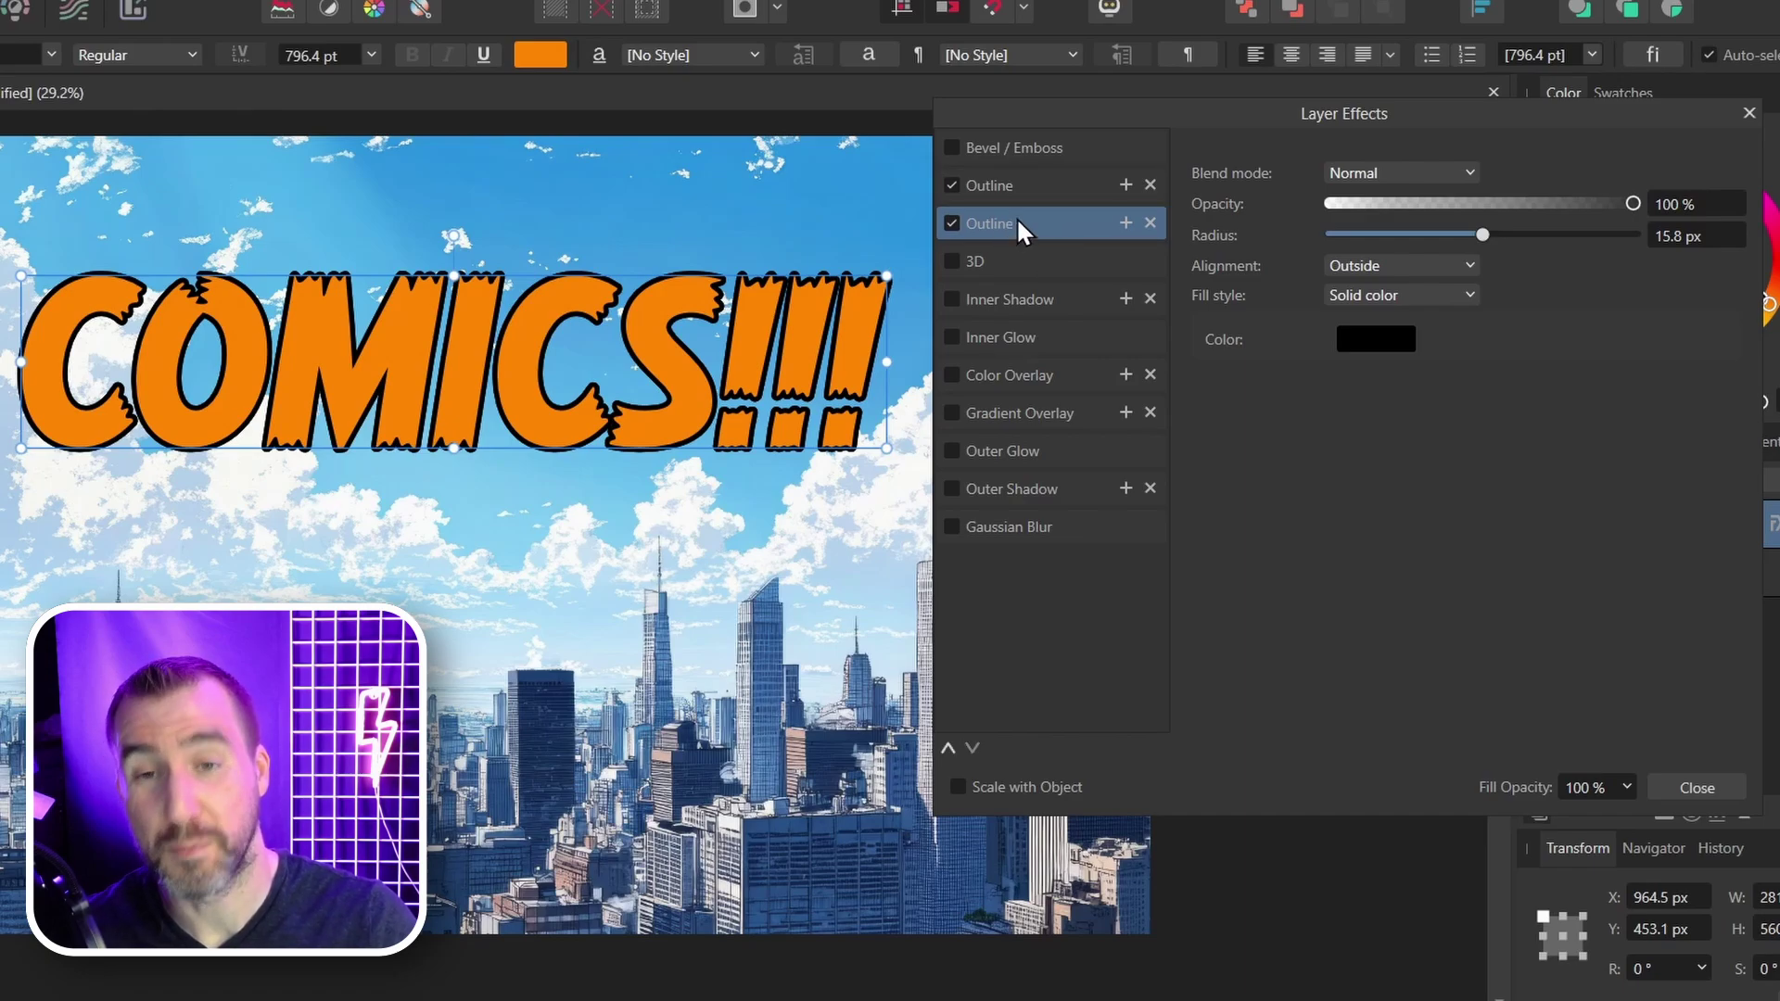
pyautogui.click(1362, 338)
pyautogui.moveTo(1374, 477); pyautogui.dragTo(1340, 573)
pyautogui.click(1082, 218)
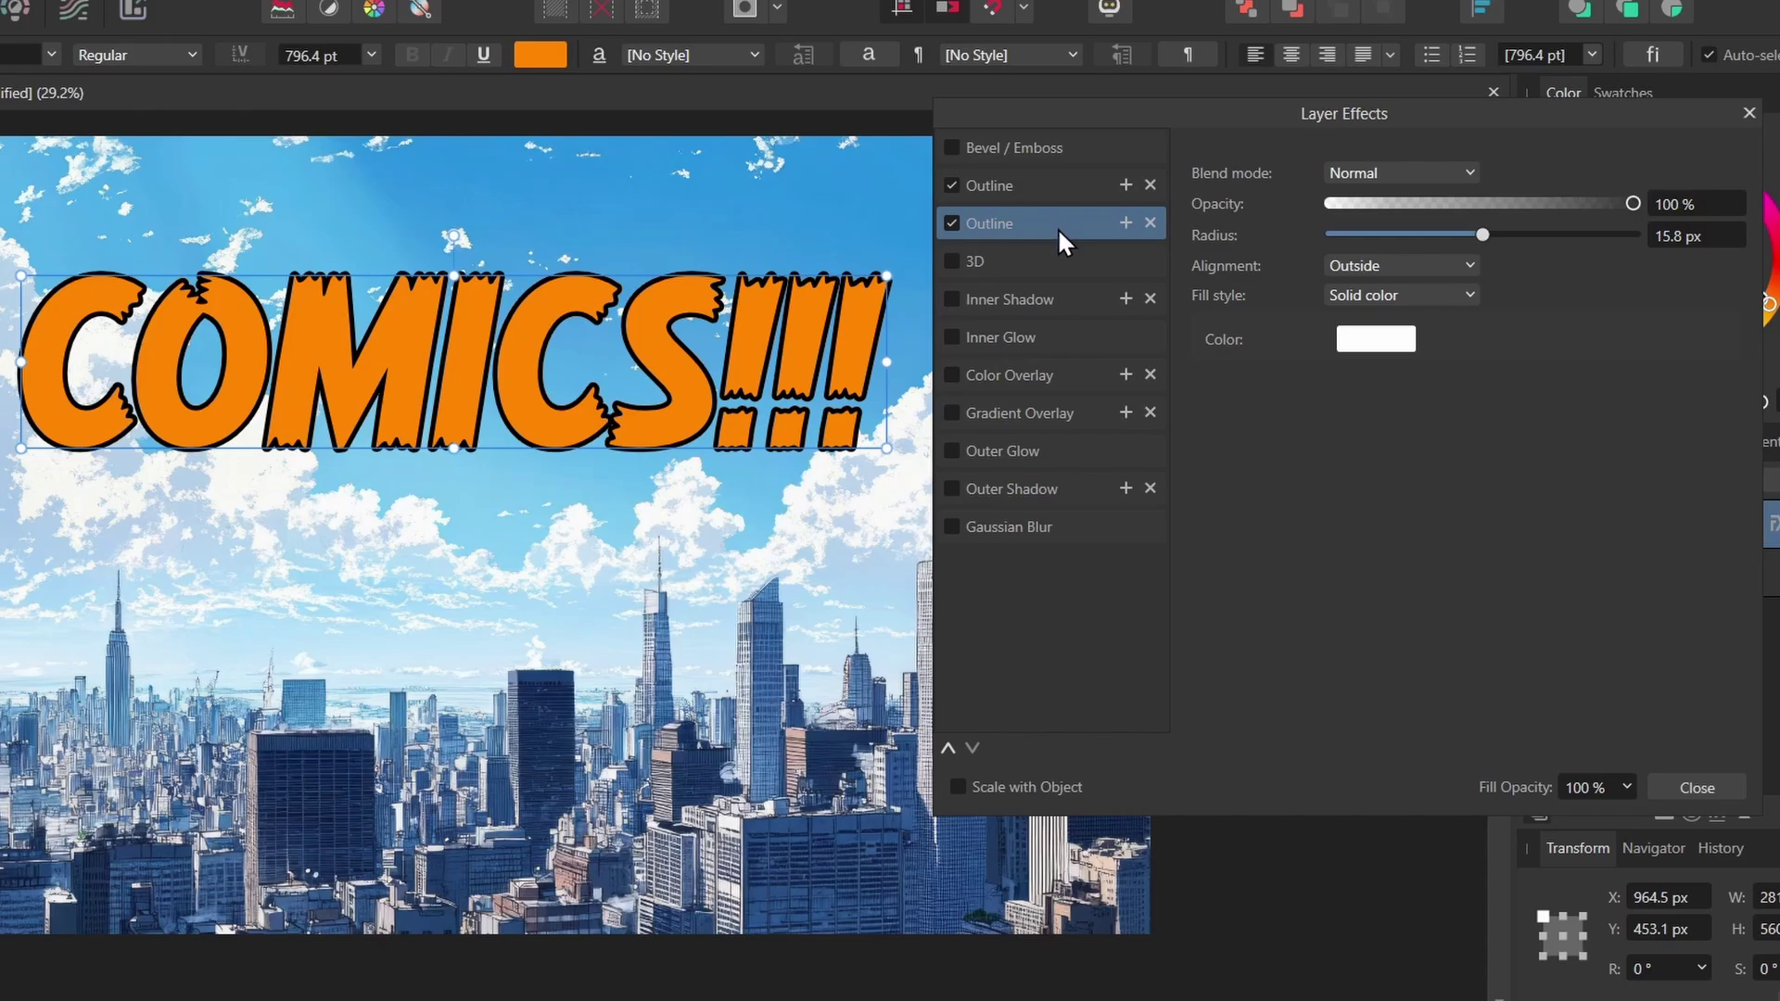
pyautogui.moveTo(1487, 231); pyautogui.dragTo(1558, 251)
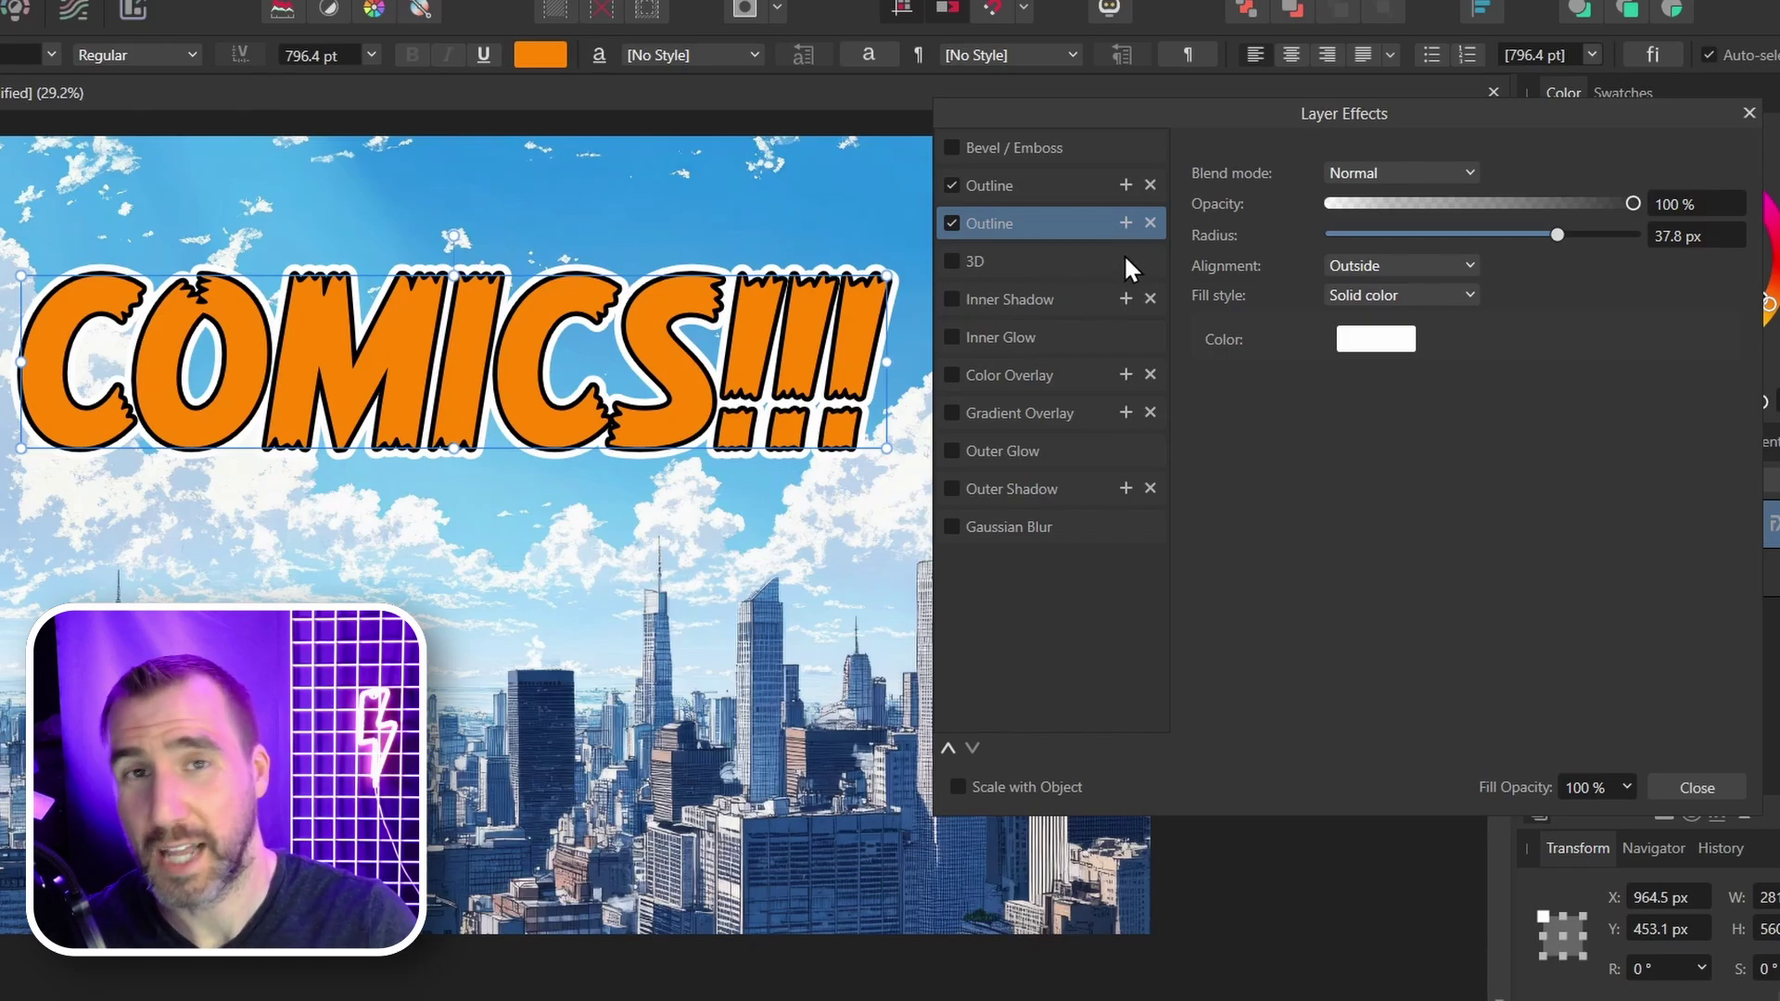
# - Add an outer shadow with about 33 px radius, 36 px offset and raised intensity
pyautogui.click(984, 490)
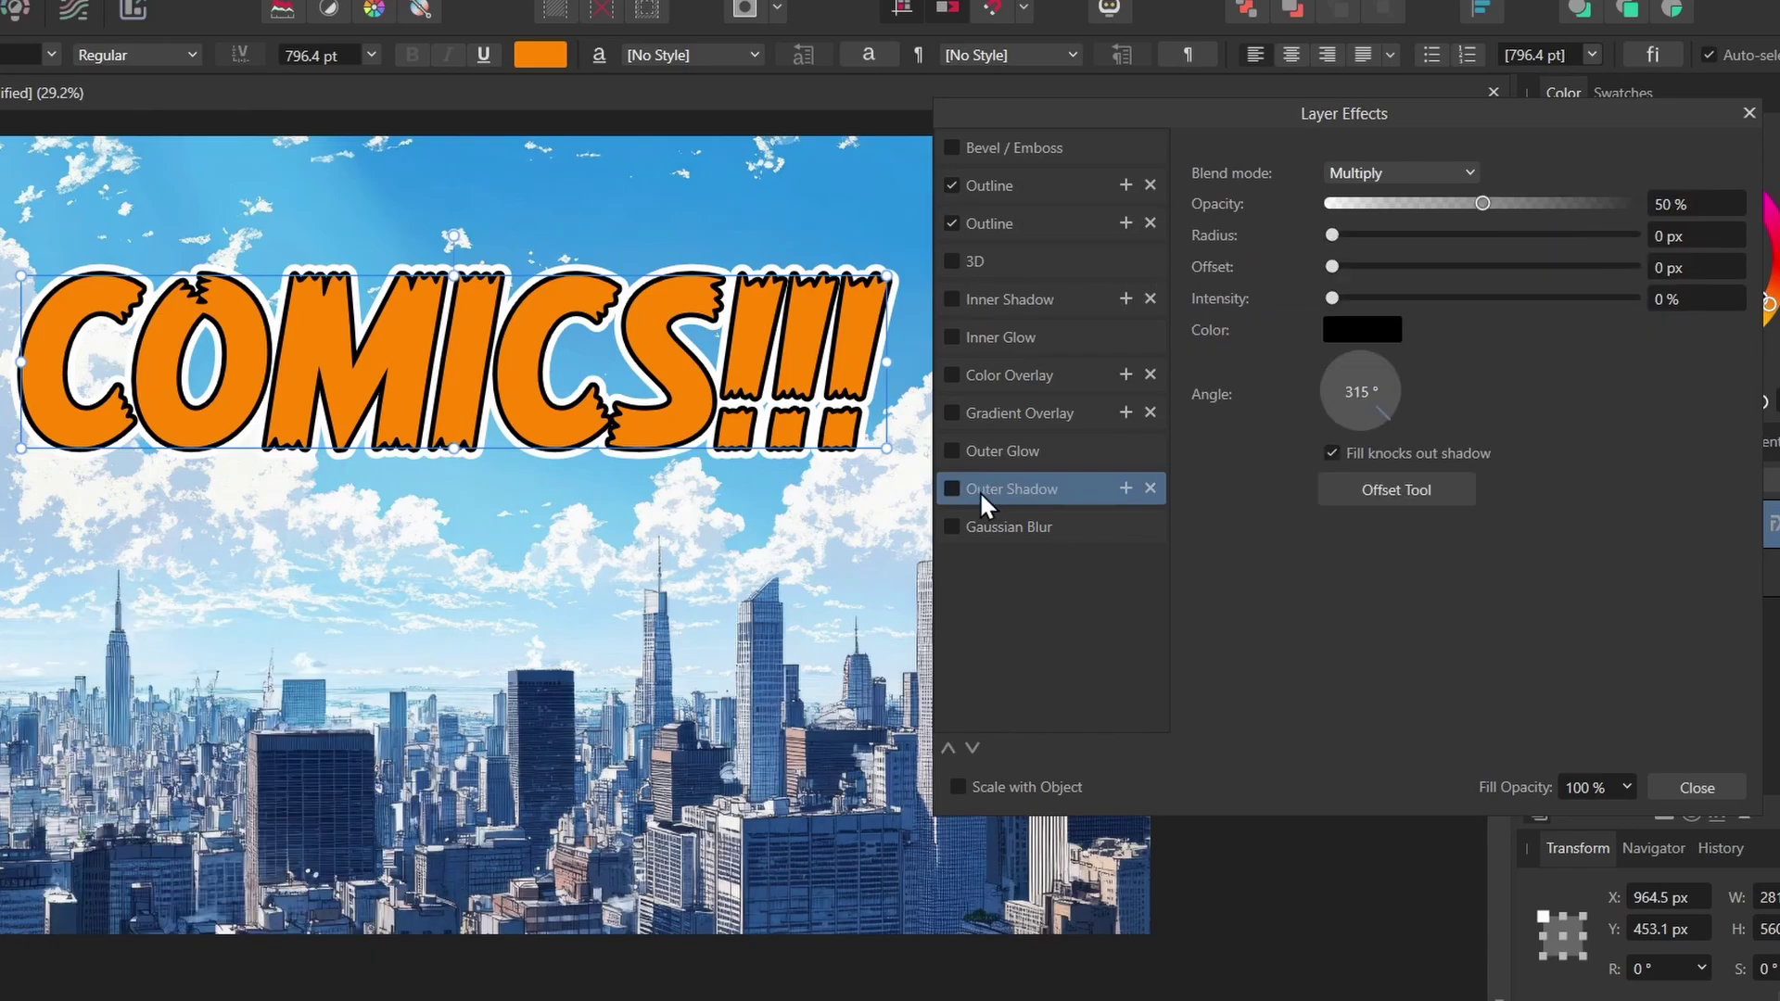
pyautogui.moveTo(1332, 235); pyautogui.dragTo(1541, 235)
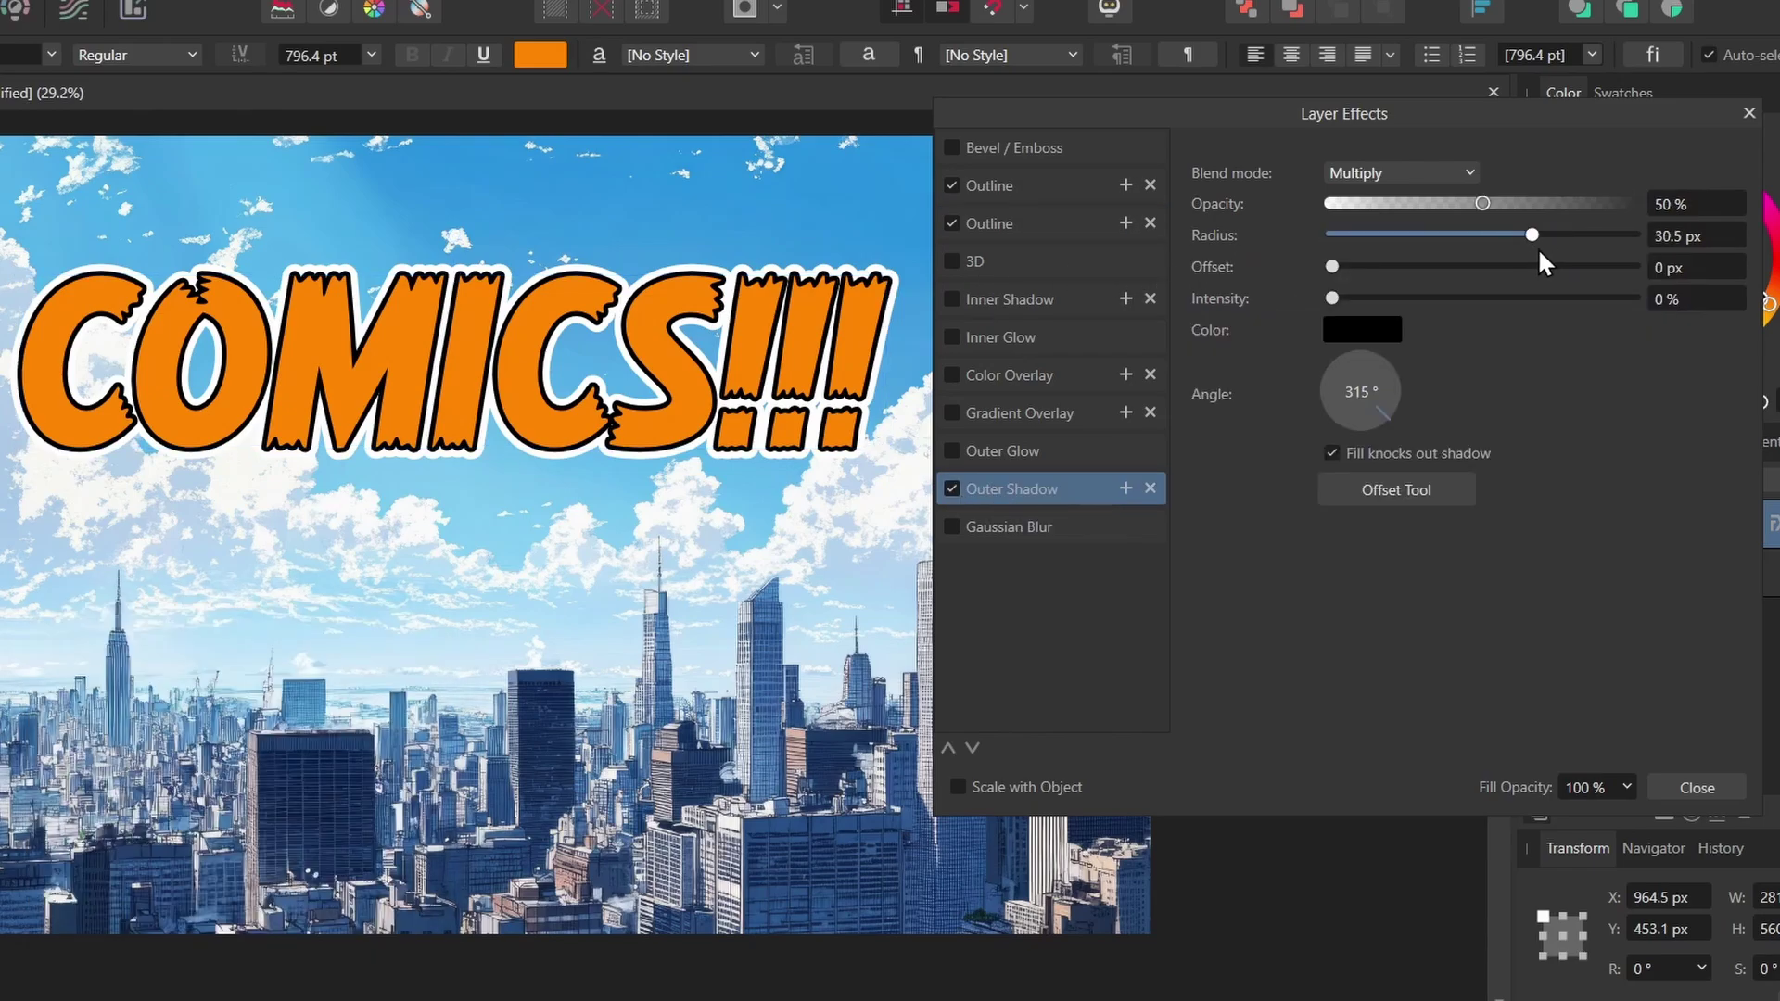
pyautogui.moveTo(1332, 266); pyautogui.dragTo(1550, 267)
pyautogui.moveTo(1332, 297); pyautogui.dragTo(1352, 298)
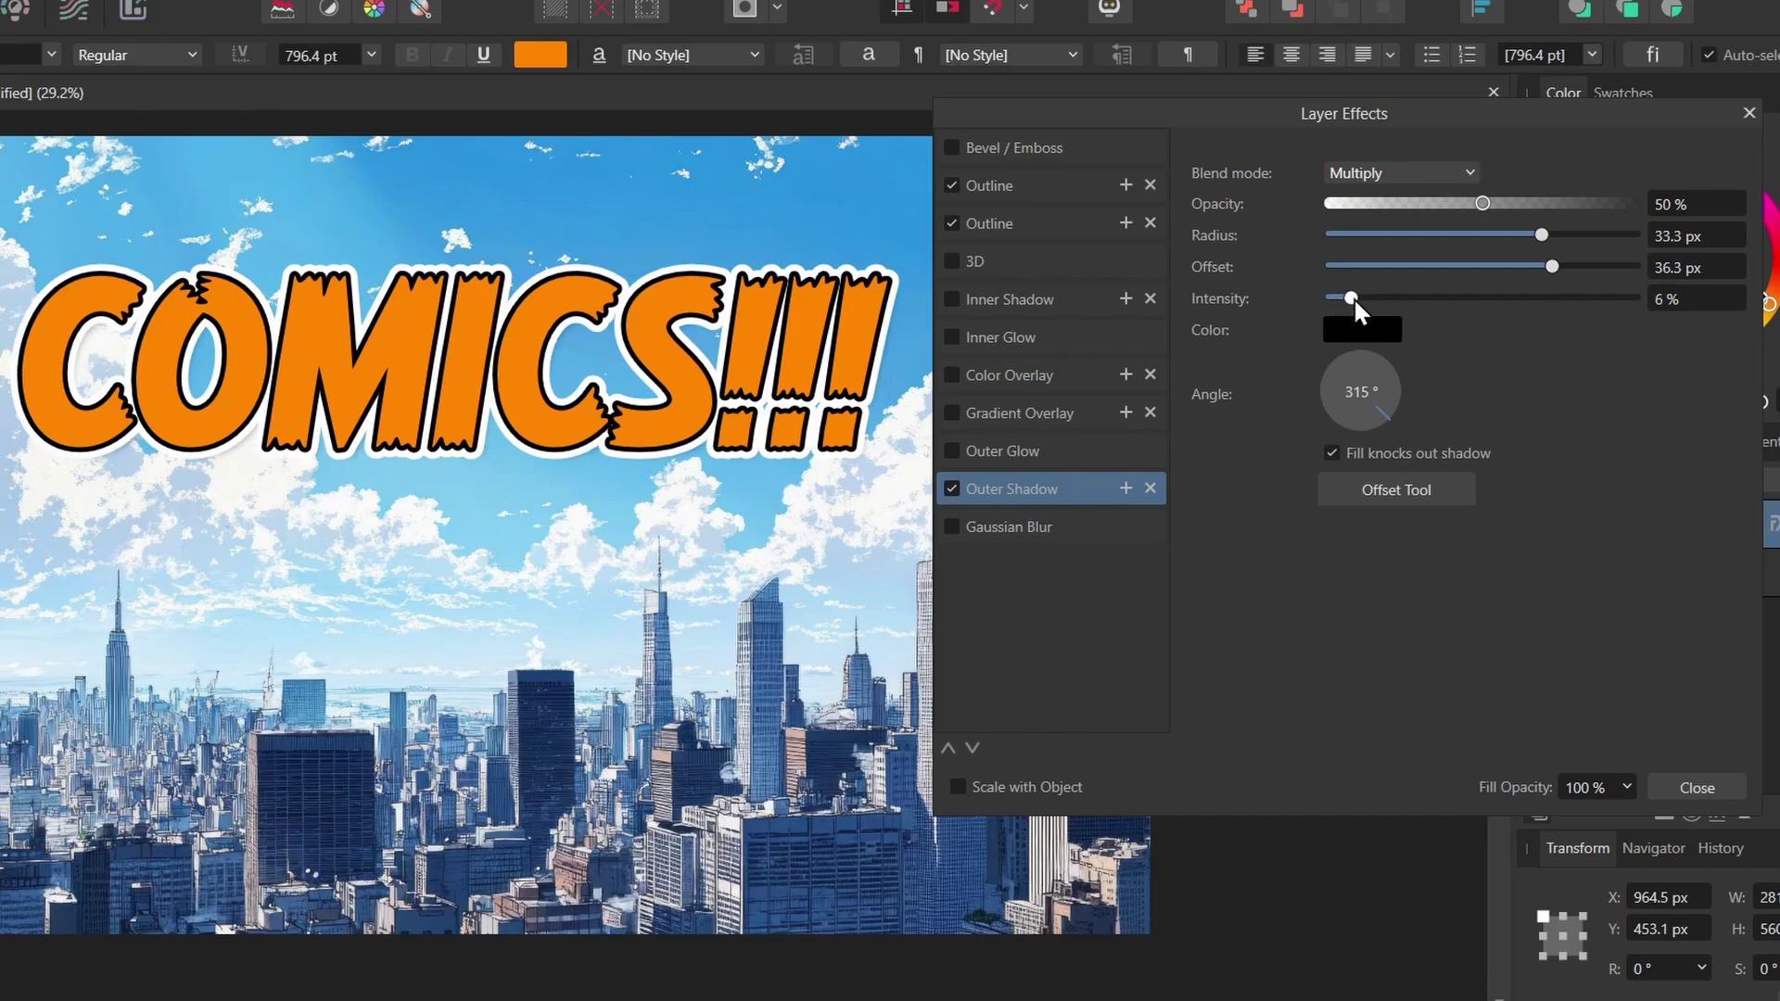
pyautogui.moveTo(1472, 309); pyautogui.dragTo(1509, 310)
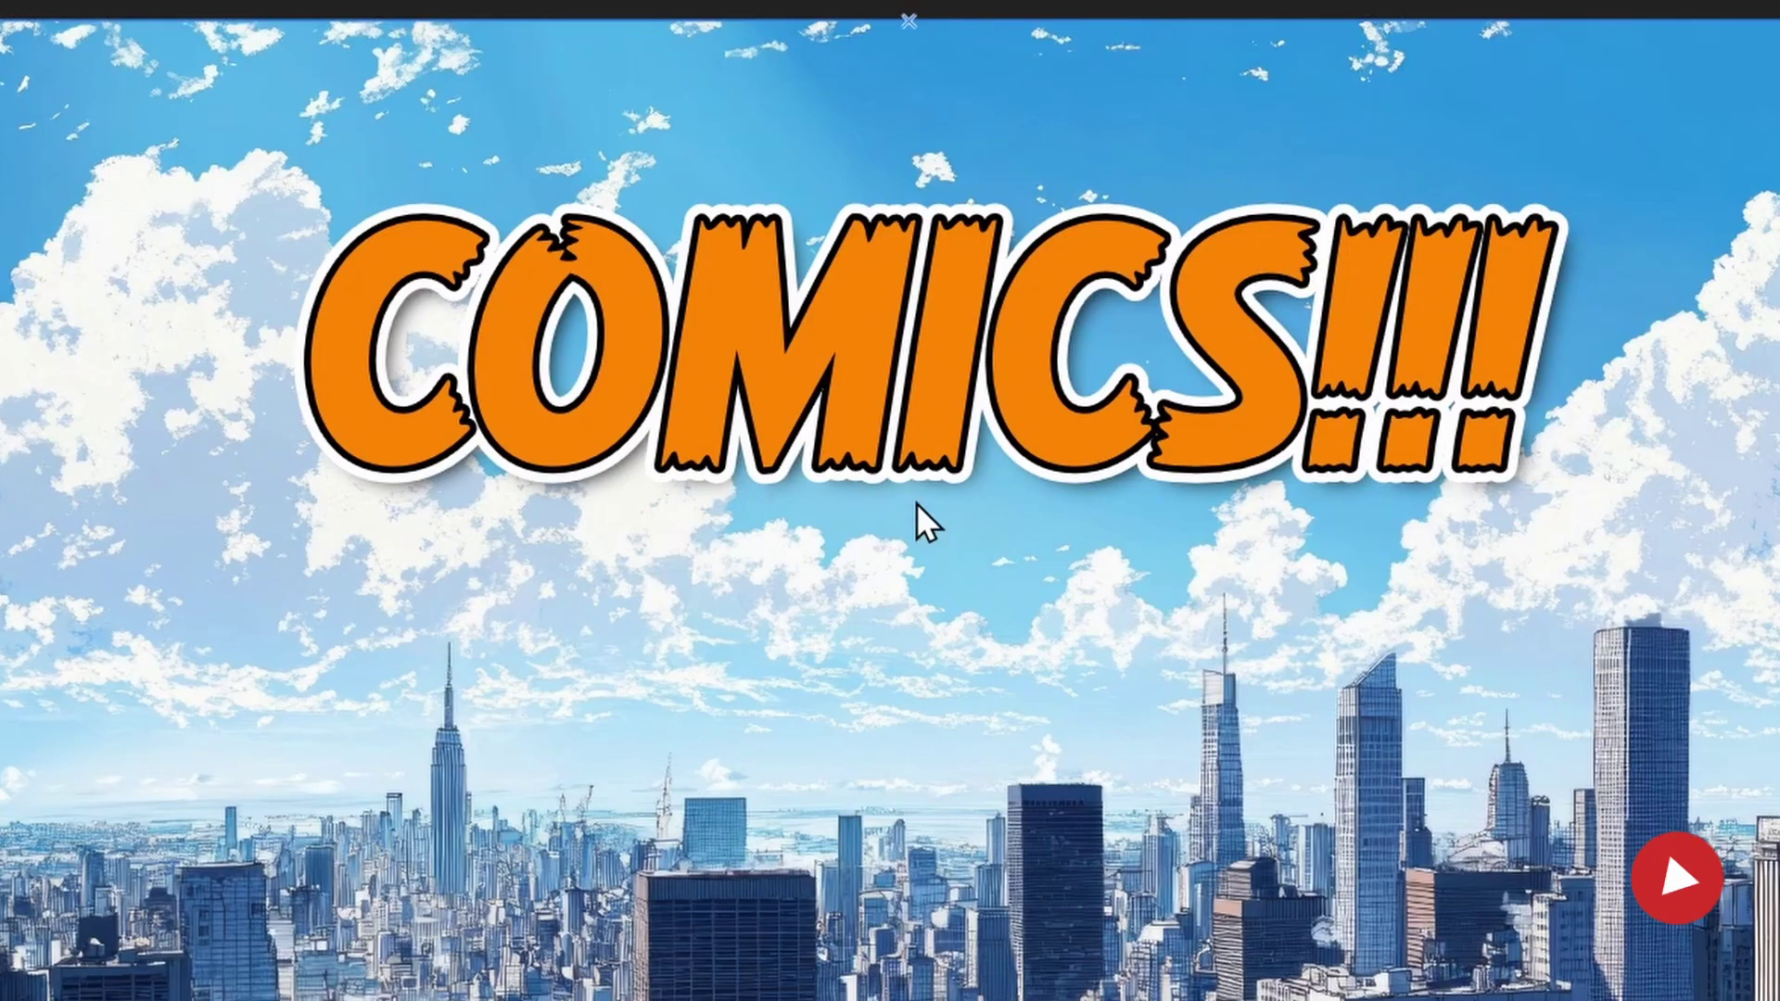
pyautogui.click(1371, 417)
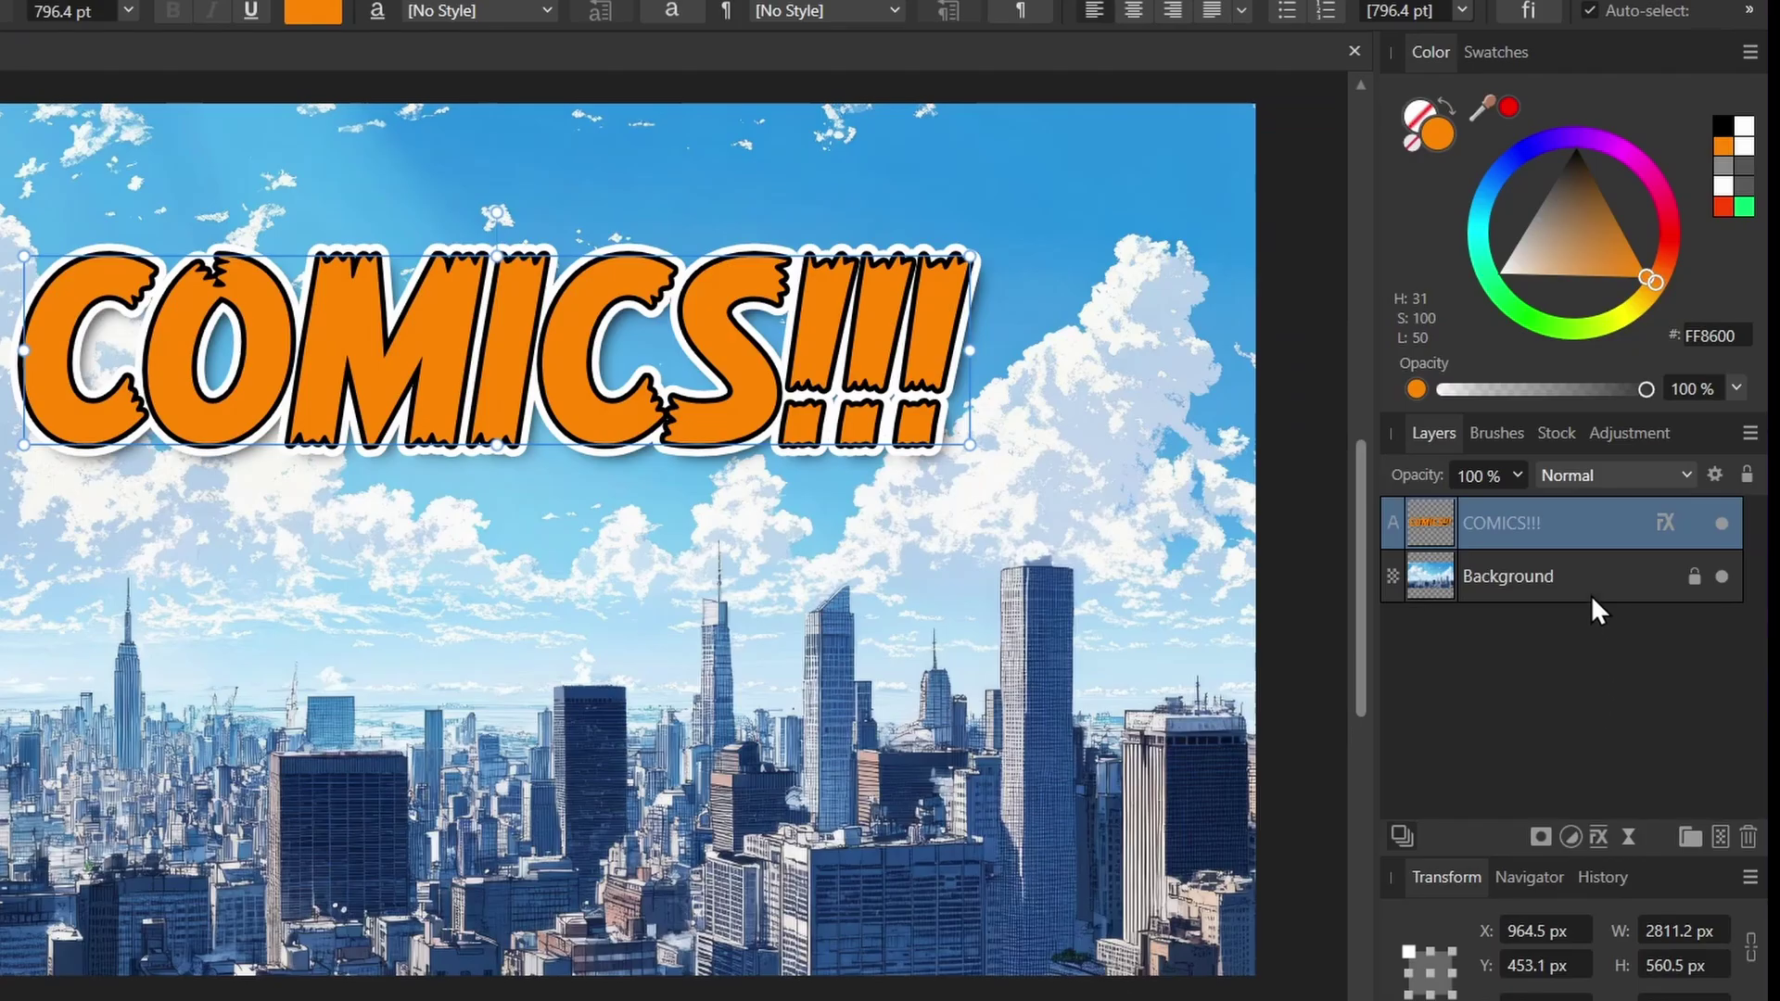
# - Add a Live Halftone filter to the COMICS!!! text with round dots and a larger cell size
pyautogui.click(1628, 842)
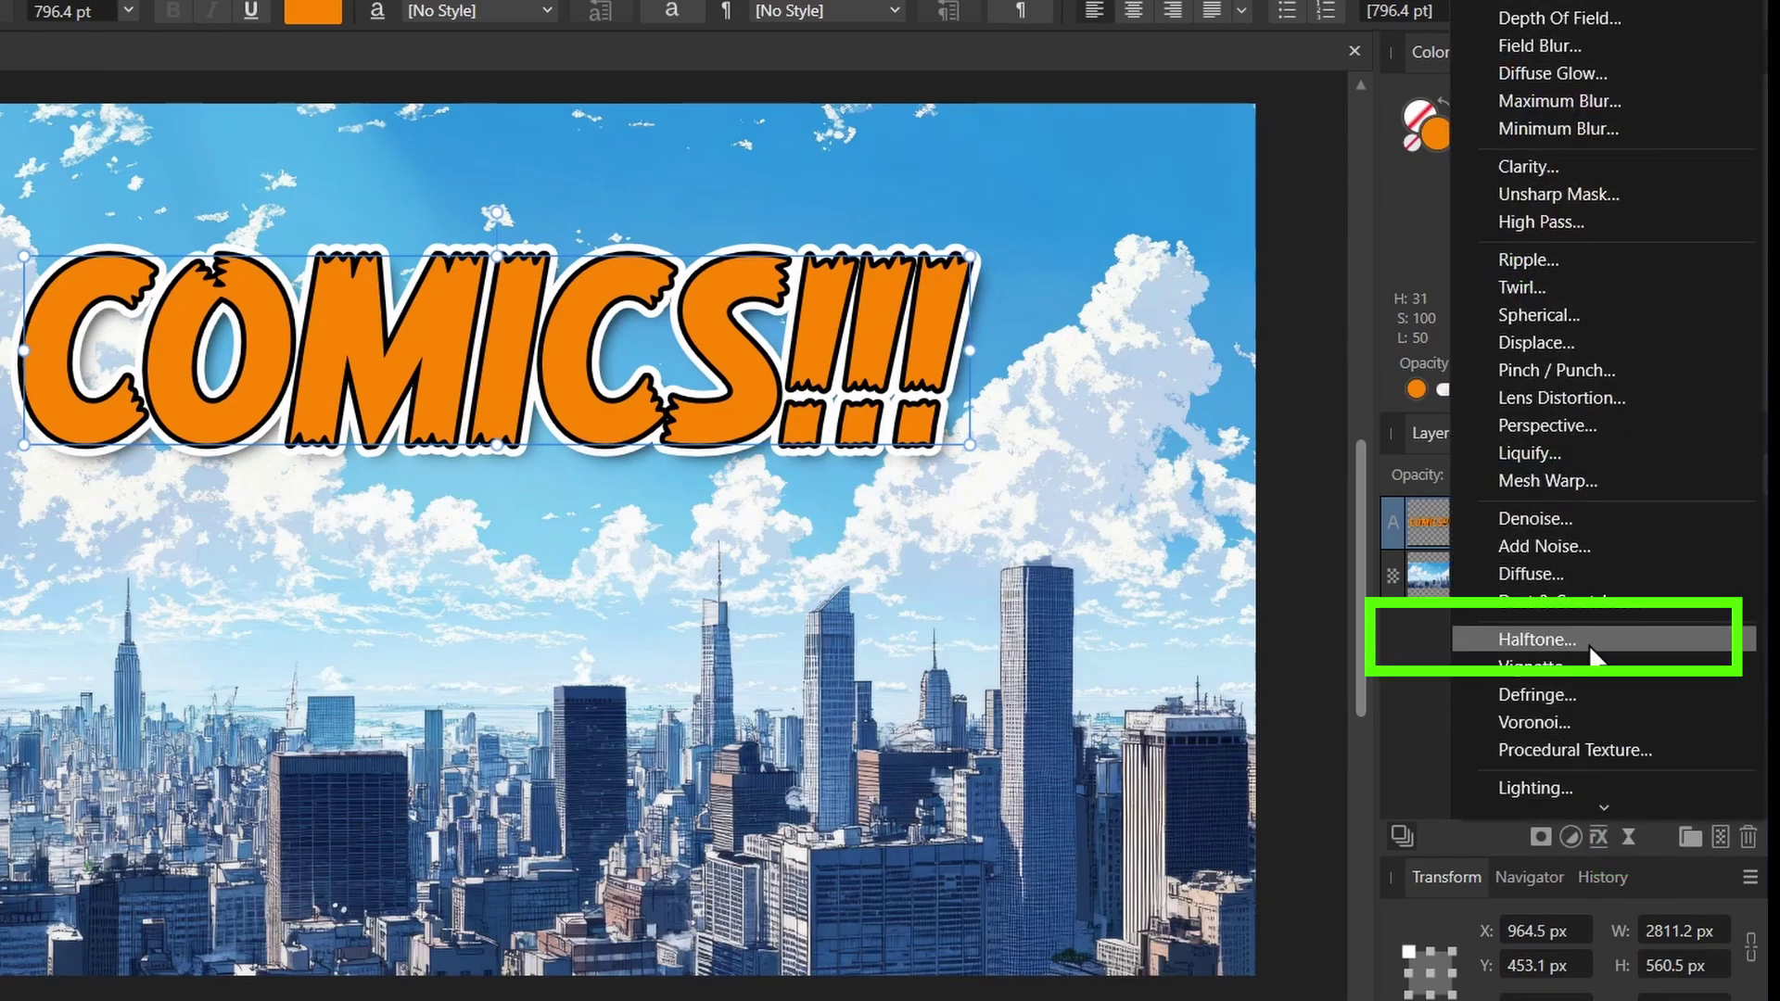
pyautogui.click(1589, 648)
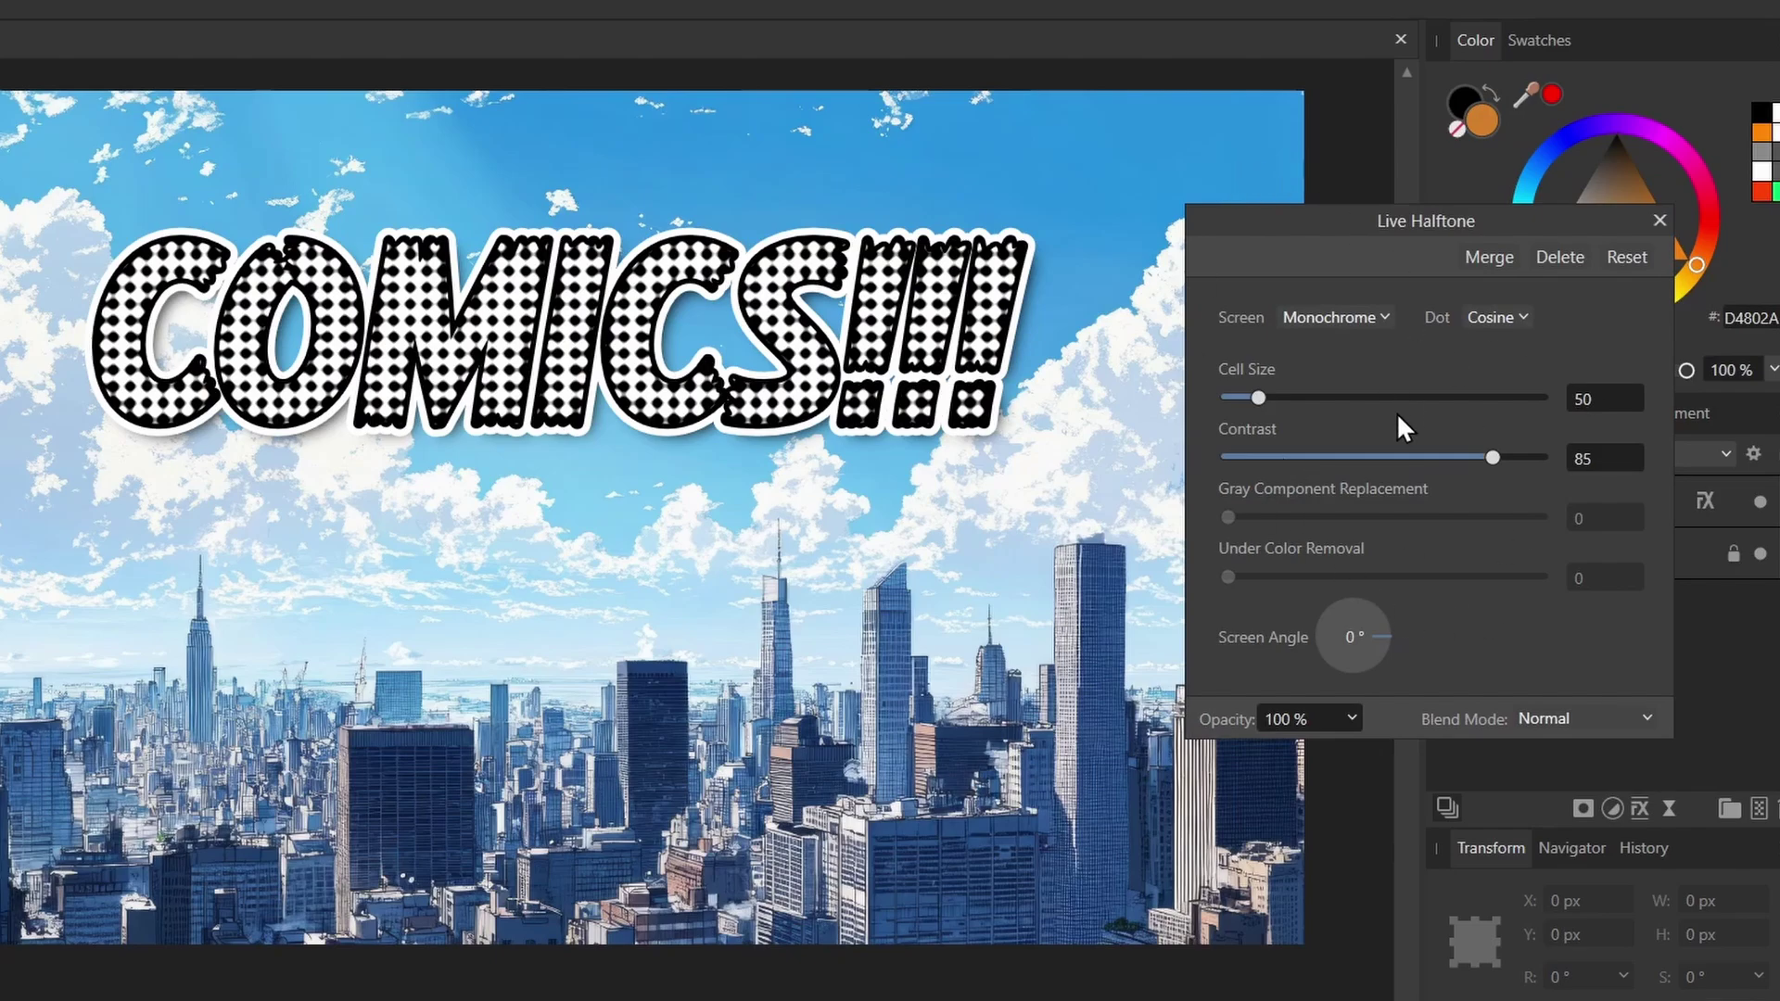
pyautogui.click(1495, 318)
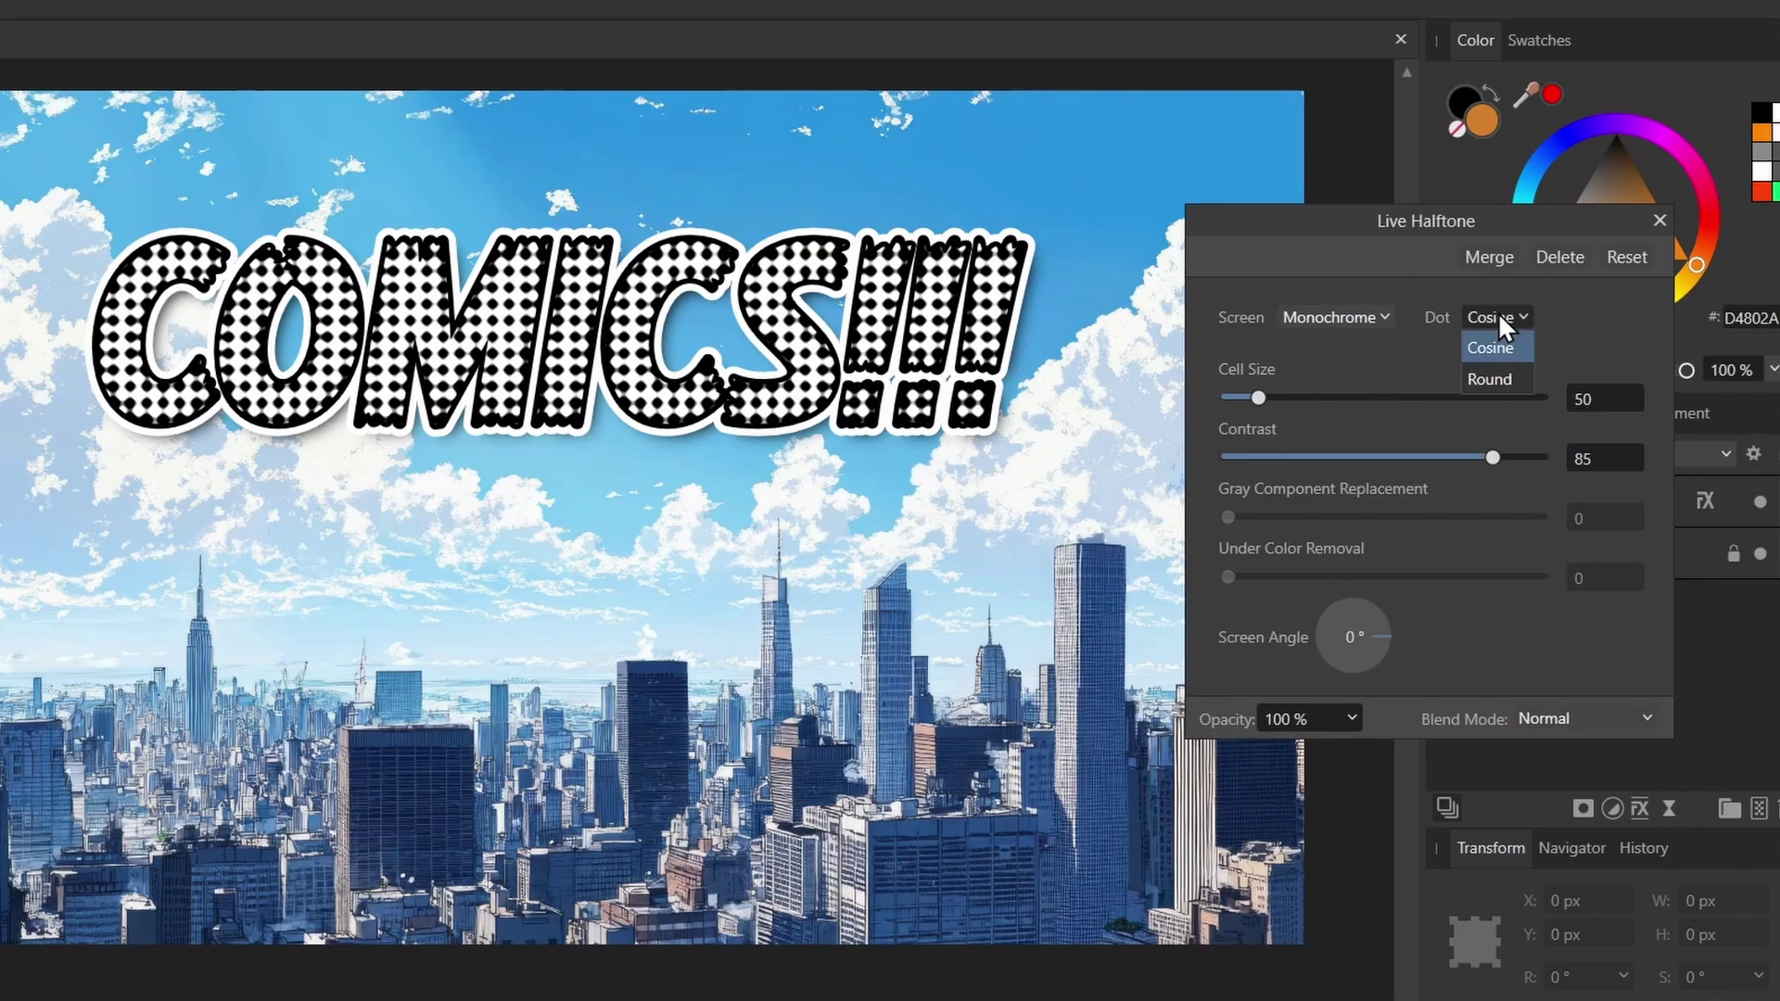
pyautogui.click(1492, 379)
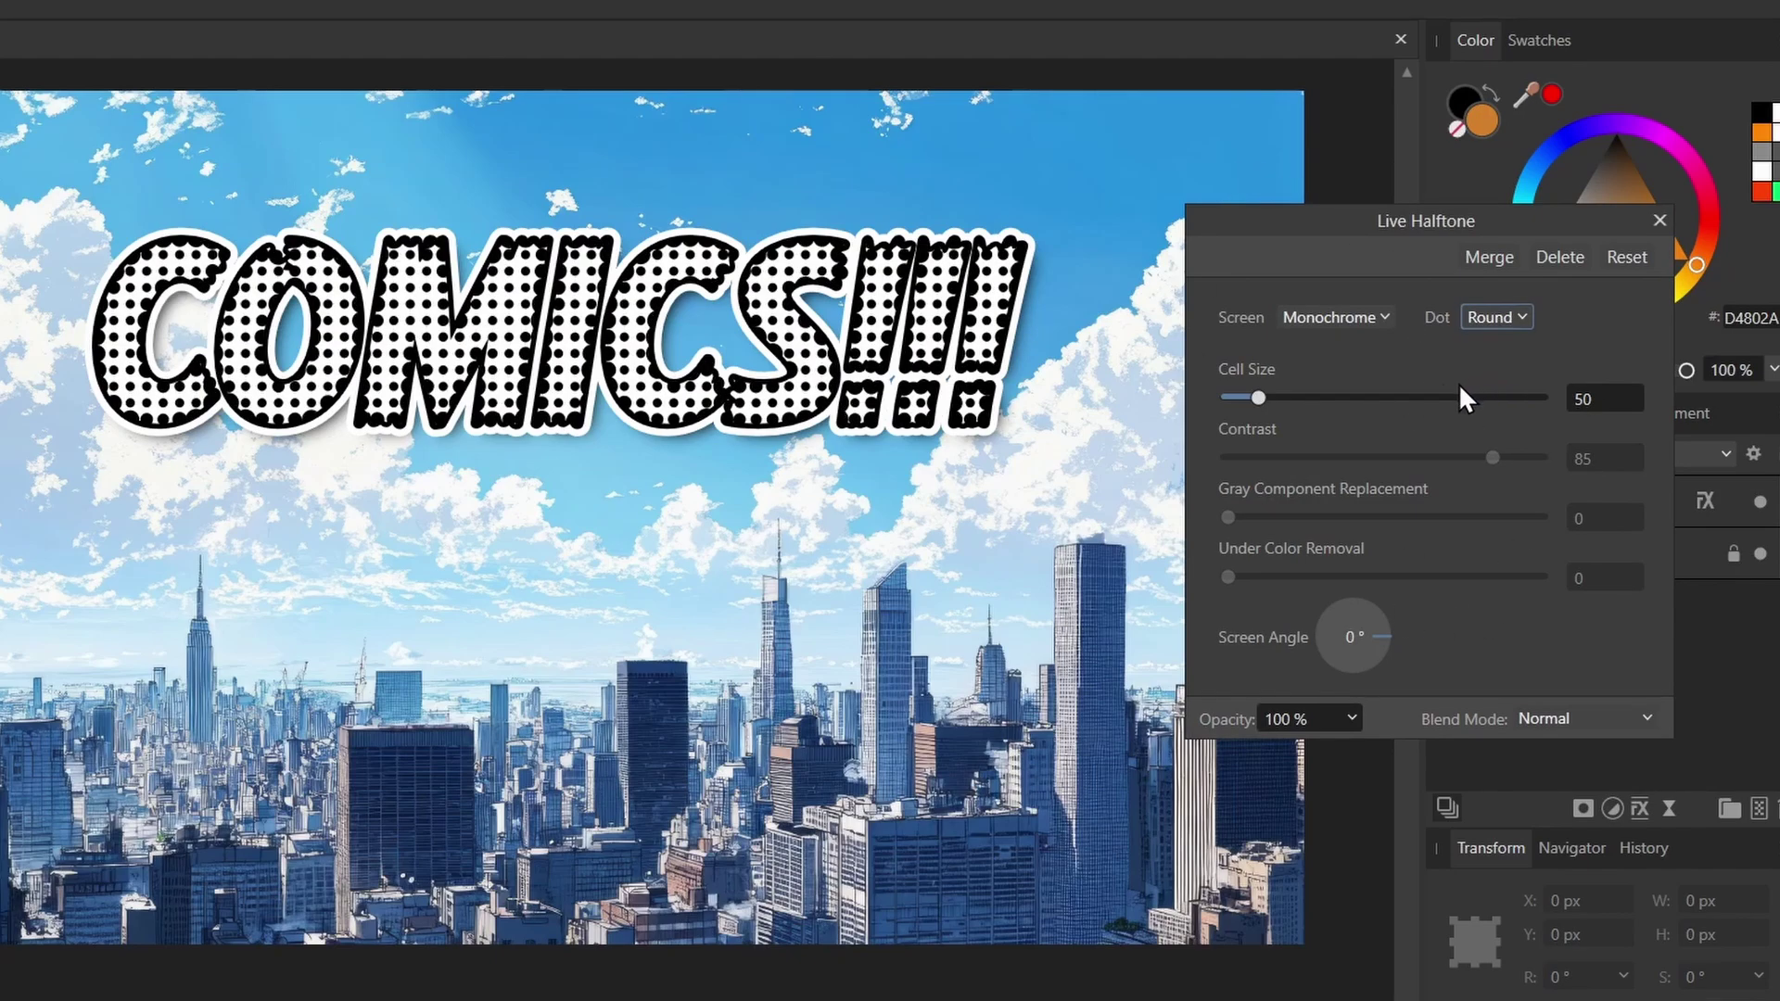
pyautogui.moveTo(1262, 398)
pyautogui.mouseDown()
pyautogui.moveTo(1281, 399)
pyautogui.moveTo(1243, 397)
pyautogui.mouseUp()
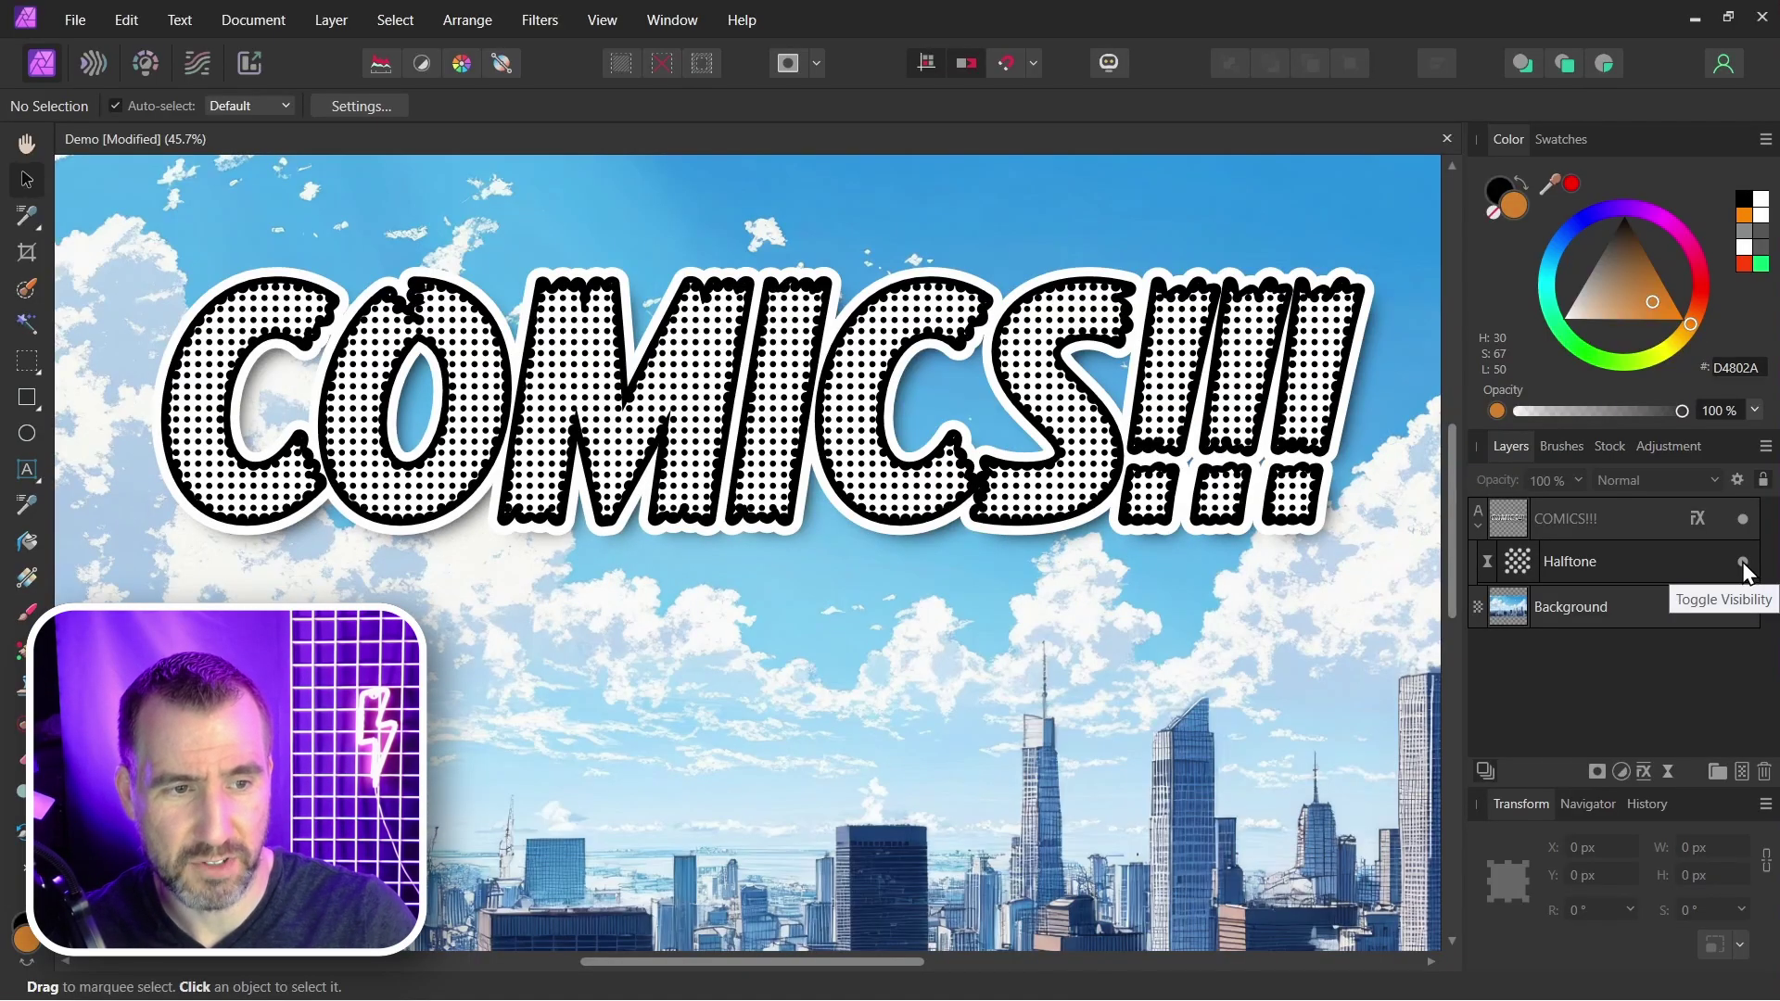
# - With the halftone hidden, fill the text with a top-to-bottom light grey-to-black gradient
pyautogui.click(1744, 563)
pyautogui.click(1600, 521)
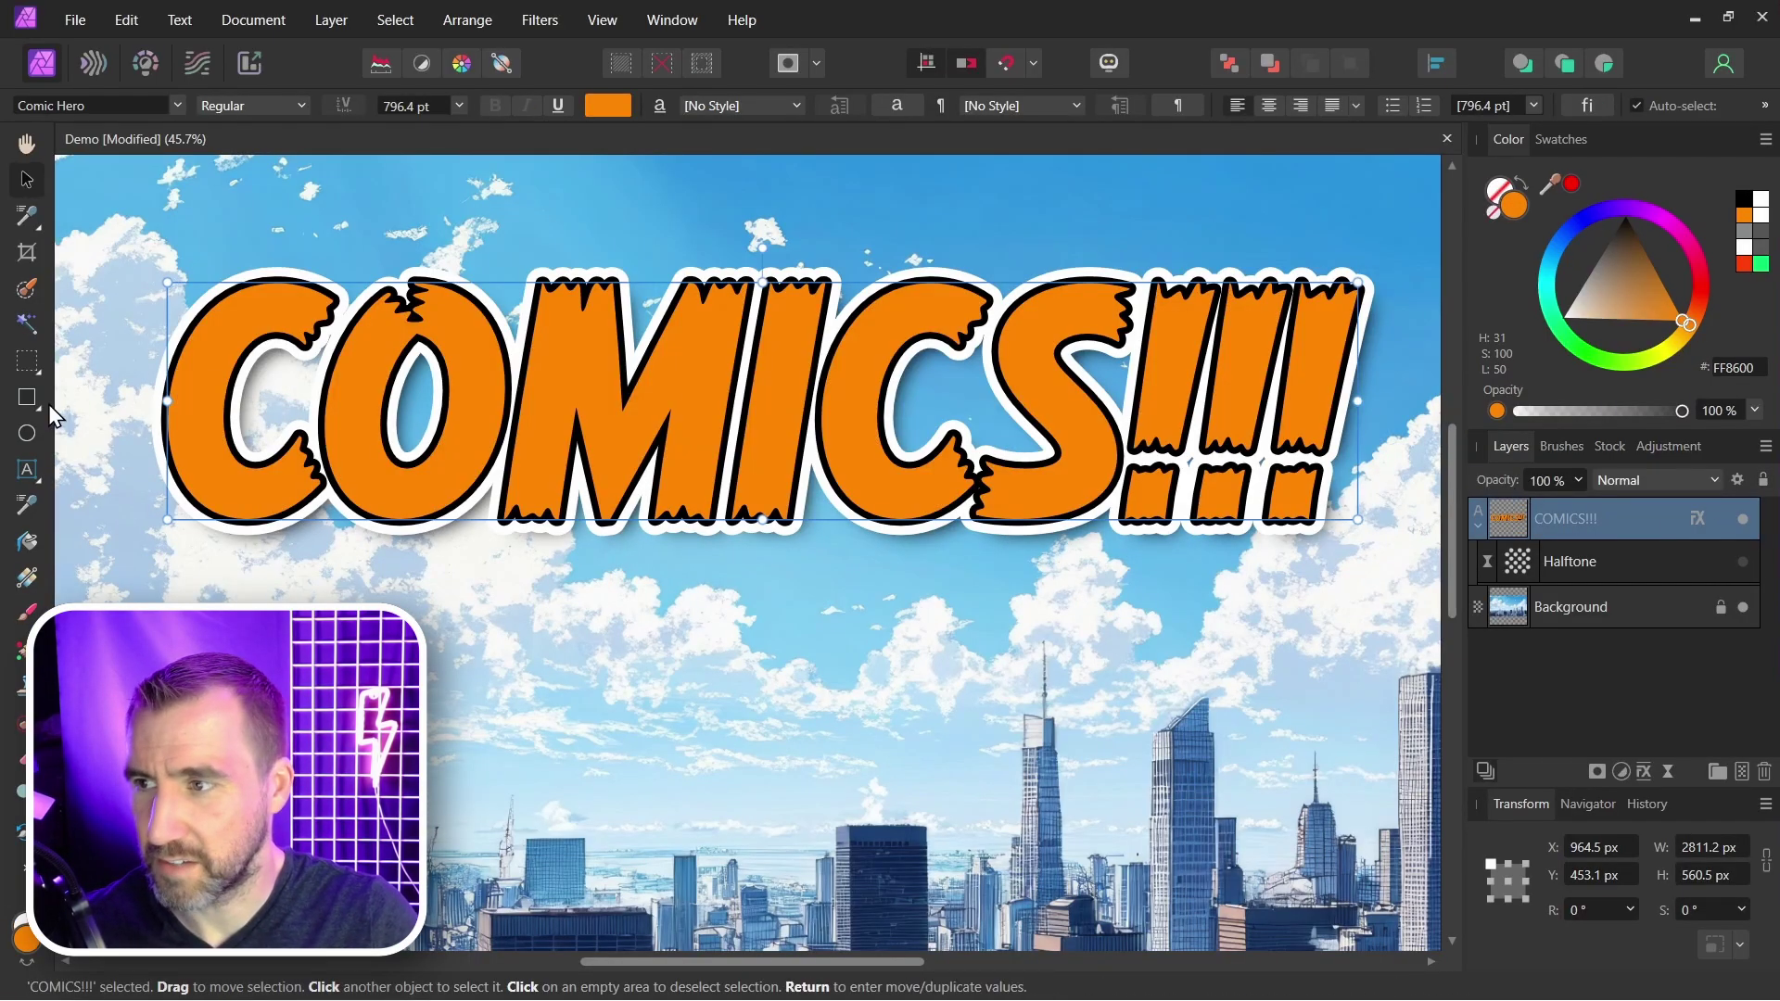
pyautogui.click(26, 541)
pyautogui.moveTo(967, 302); pyautogui.dragTo(967, 582)
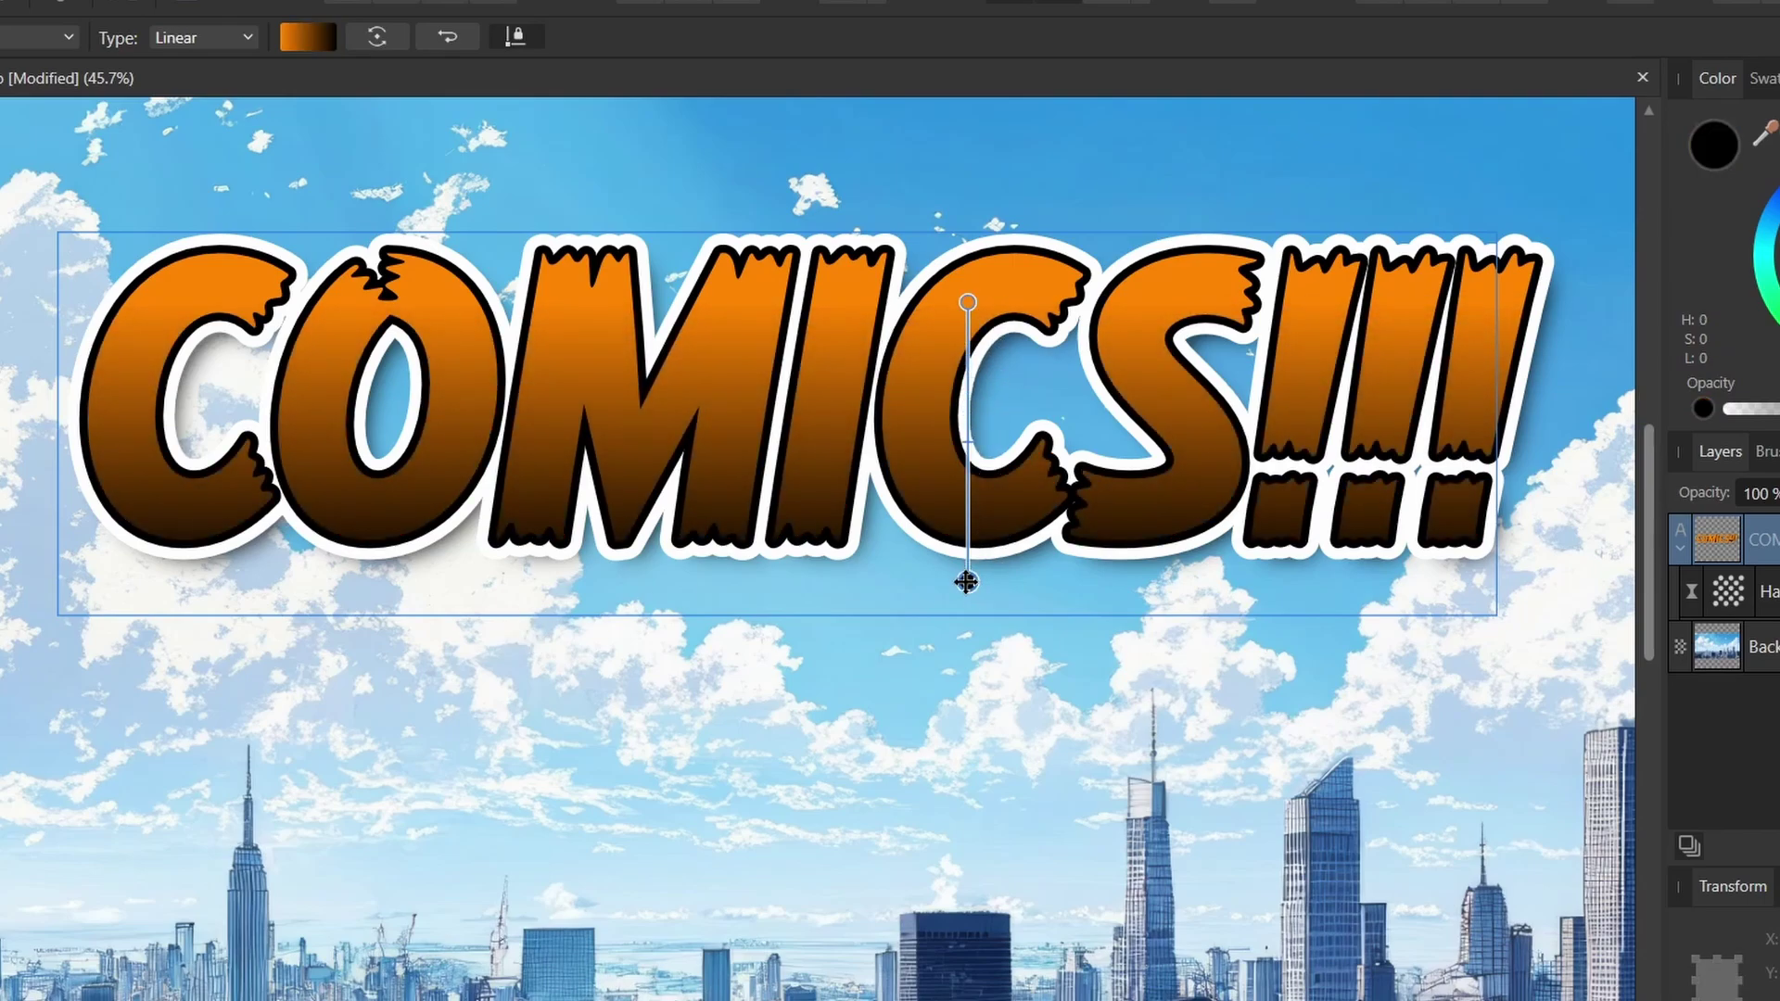
pyautogui.click(966, 299)
pyautogui.moveTo(1680, 317); pyautogui.dragTo(1524, 270)
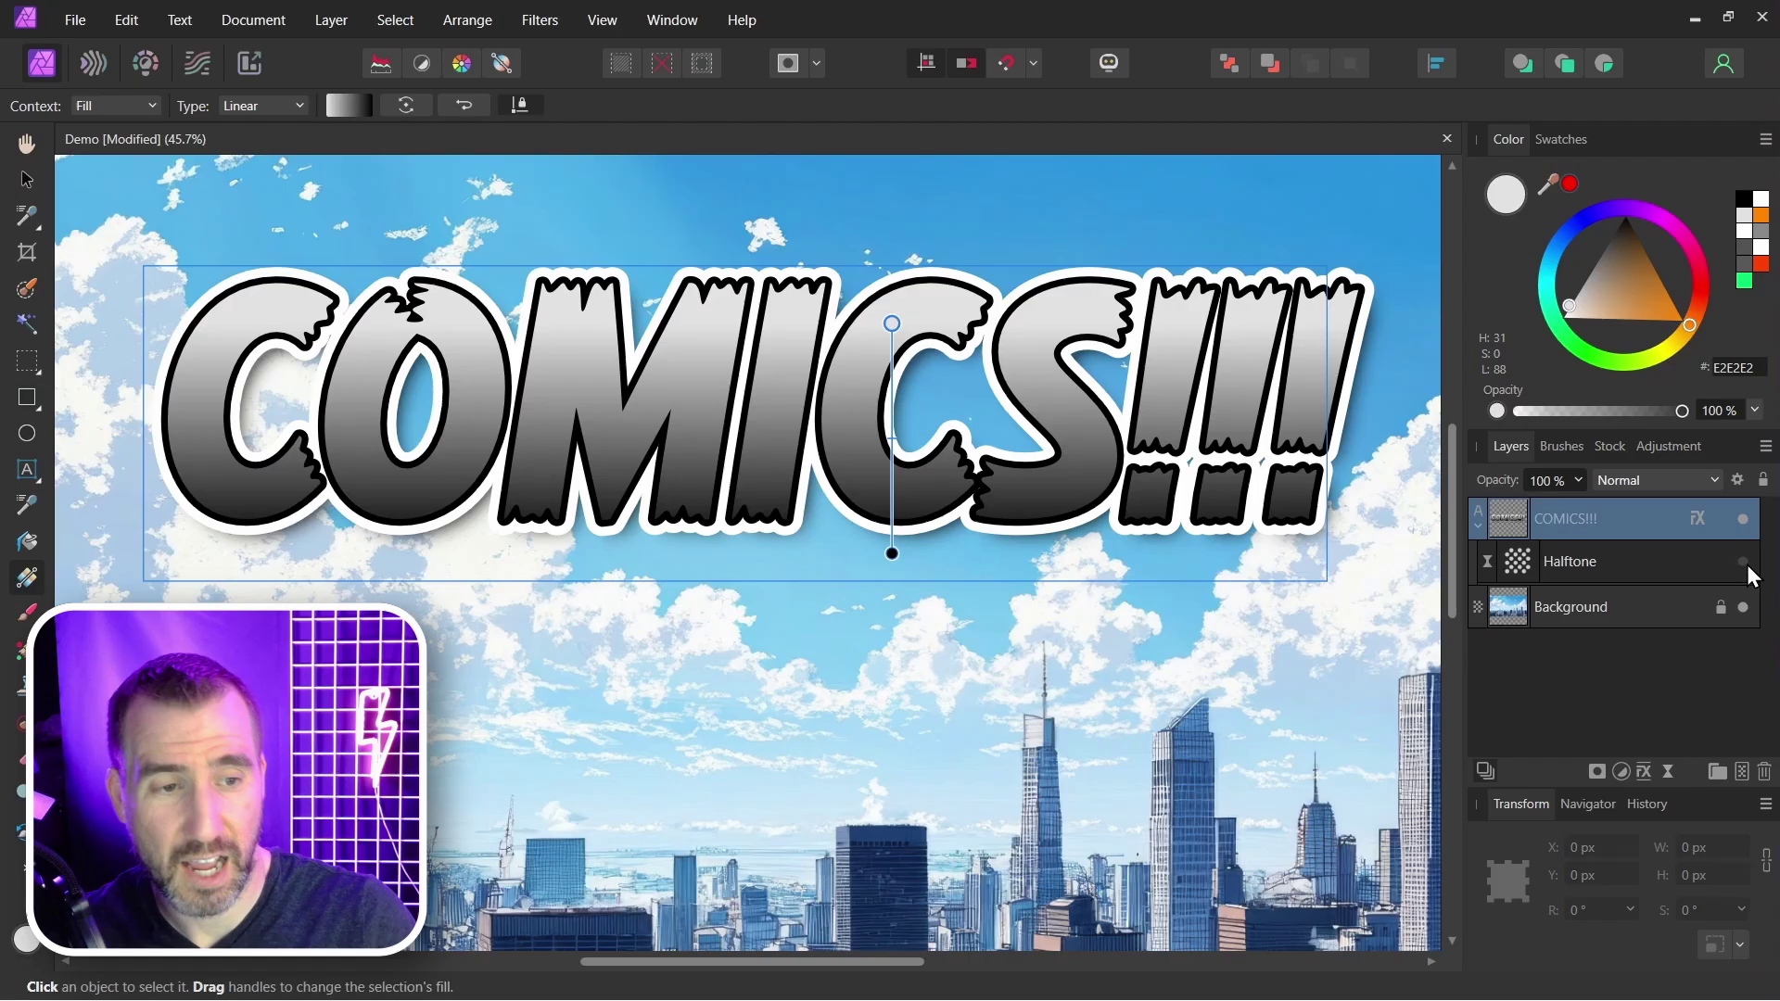
# - Show the halftone again, zoom out to the whole headline, and select the Halftone layer
pyautogui.click(1743, 562)
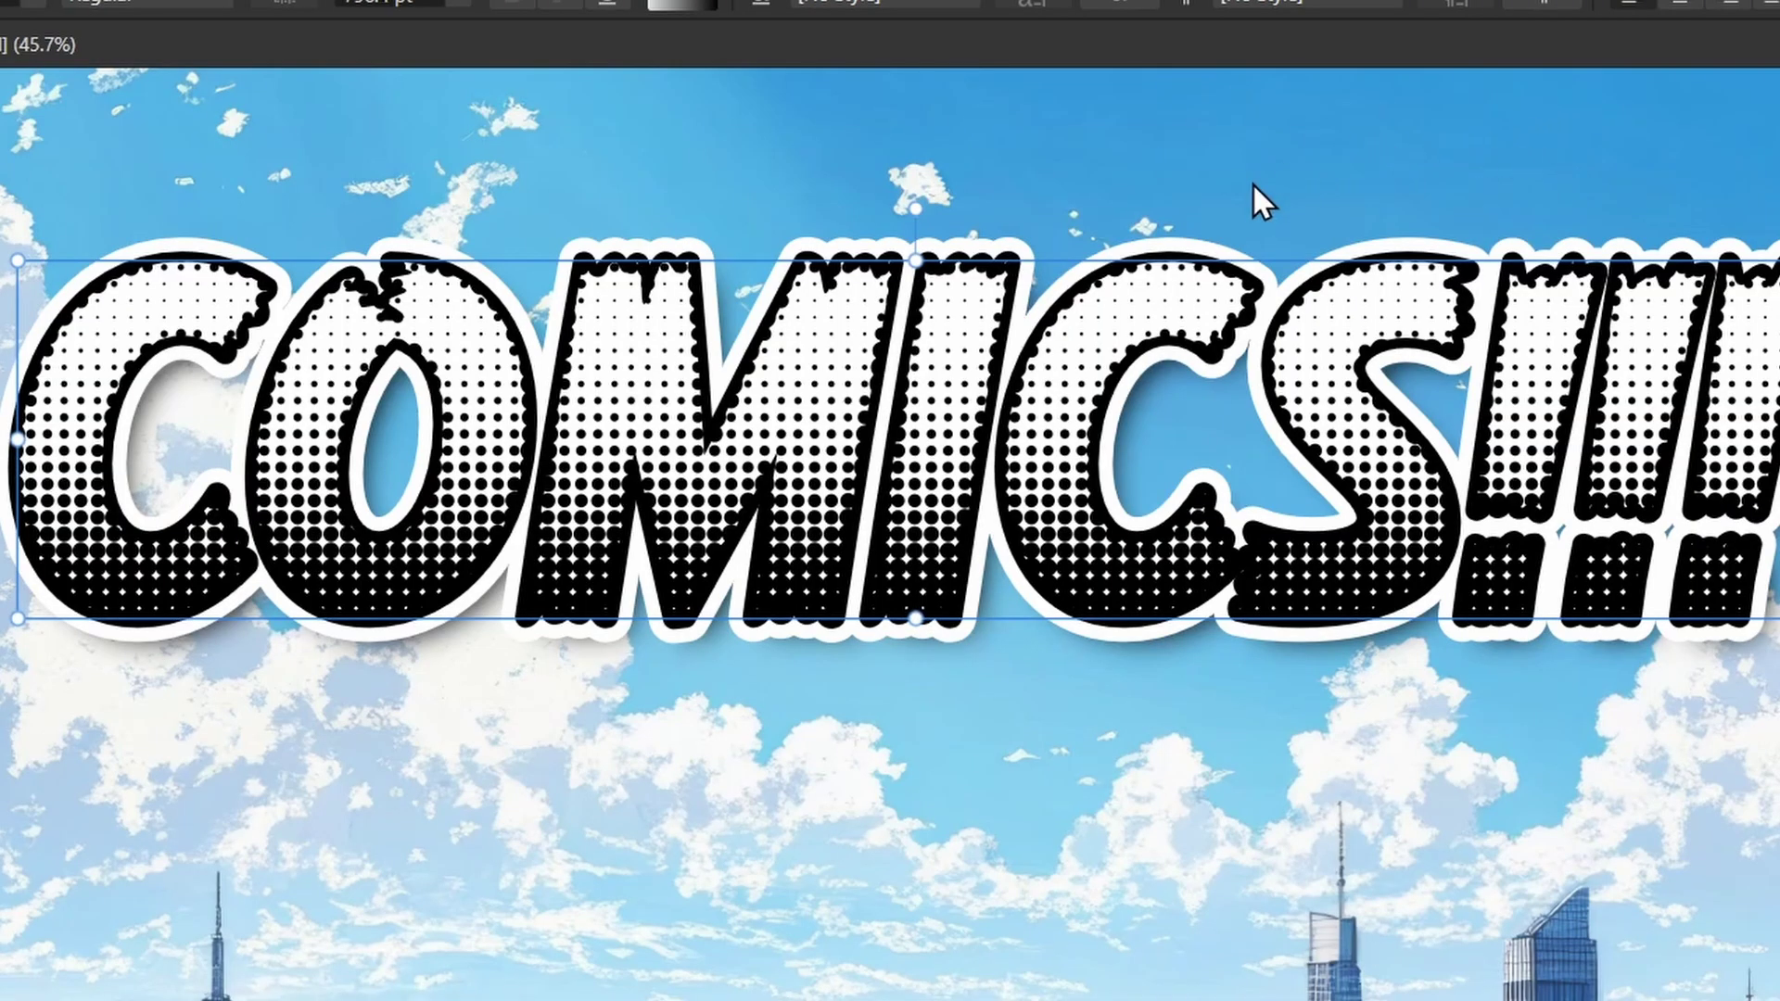
pyautogui.scroll(5, 1164, 239)
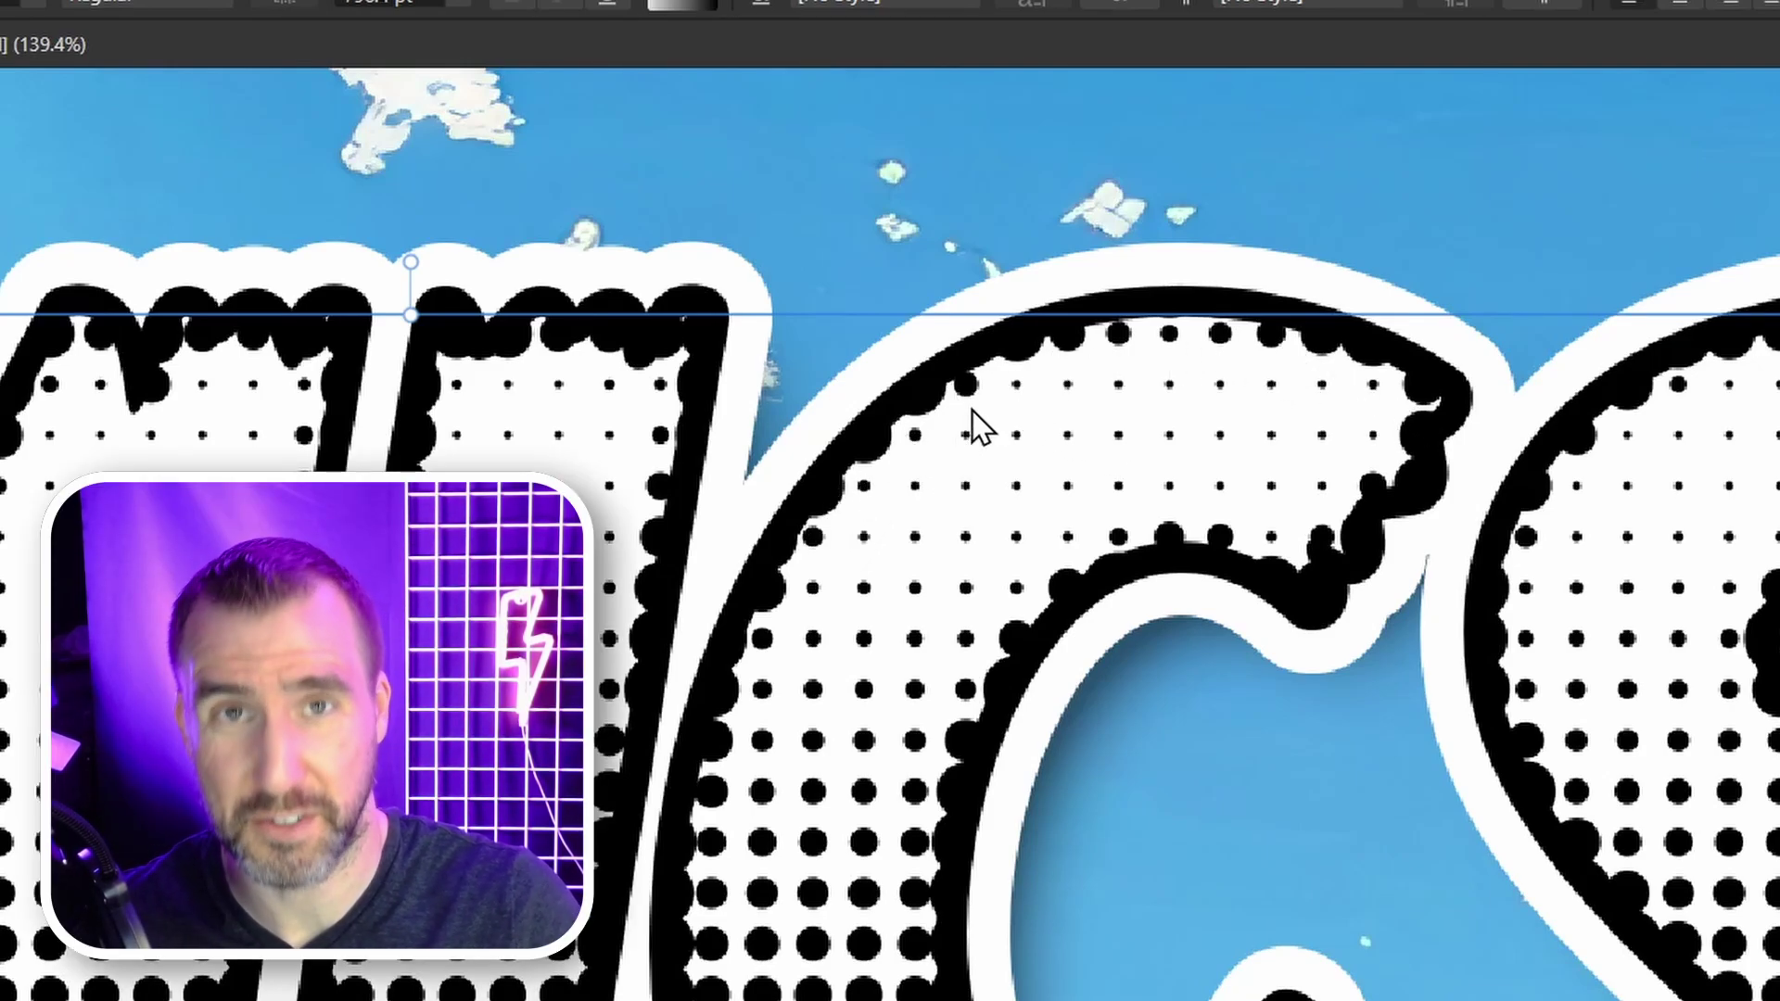
pyautogui.hotkey('ctrl', '0')
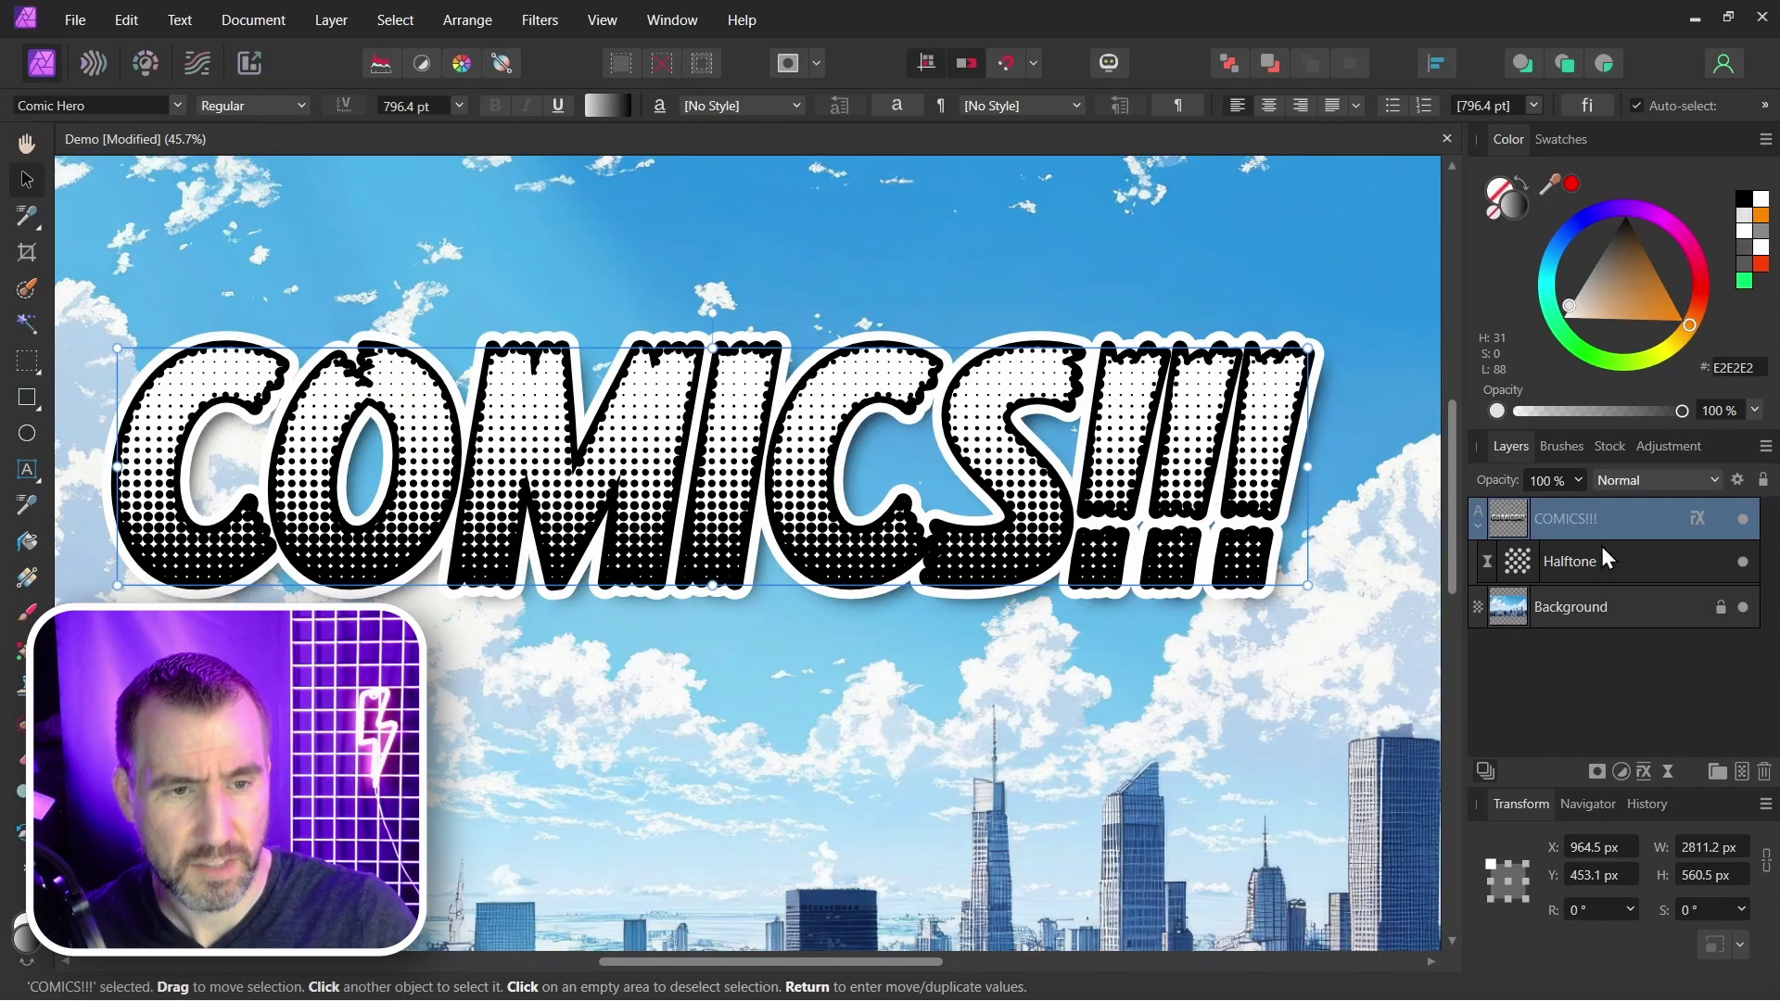
pyautogui.click(1637, 574)
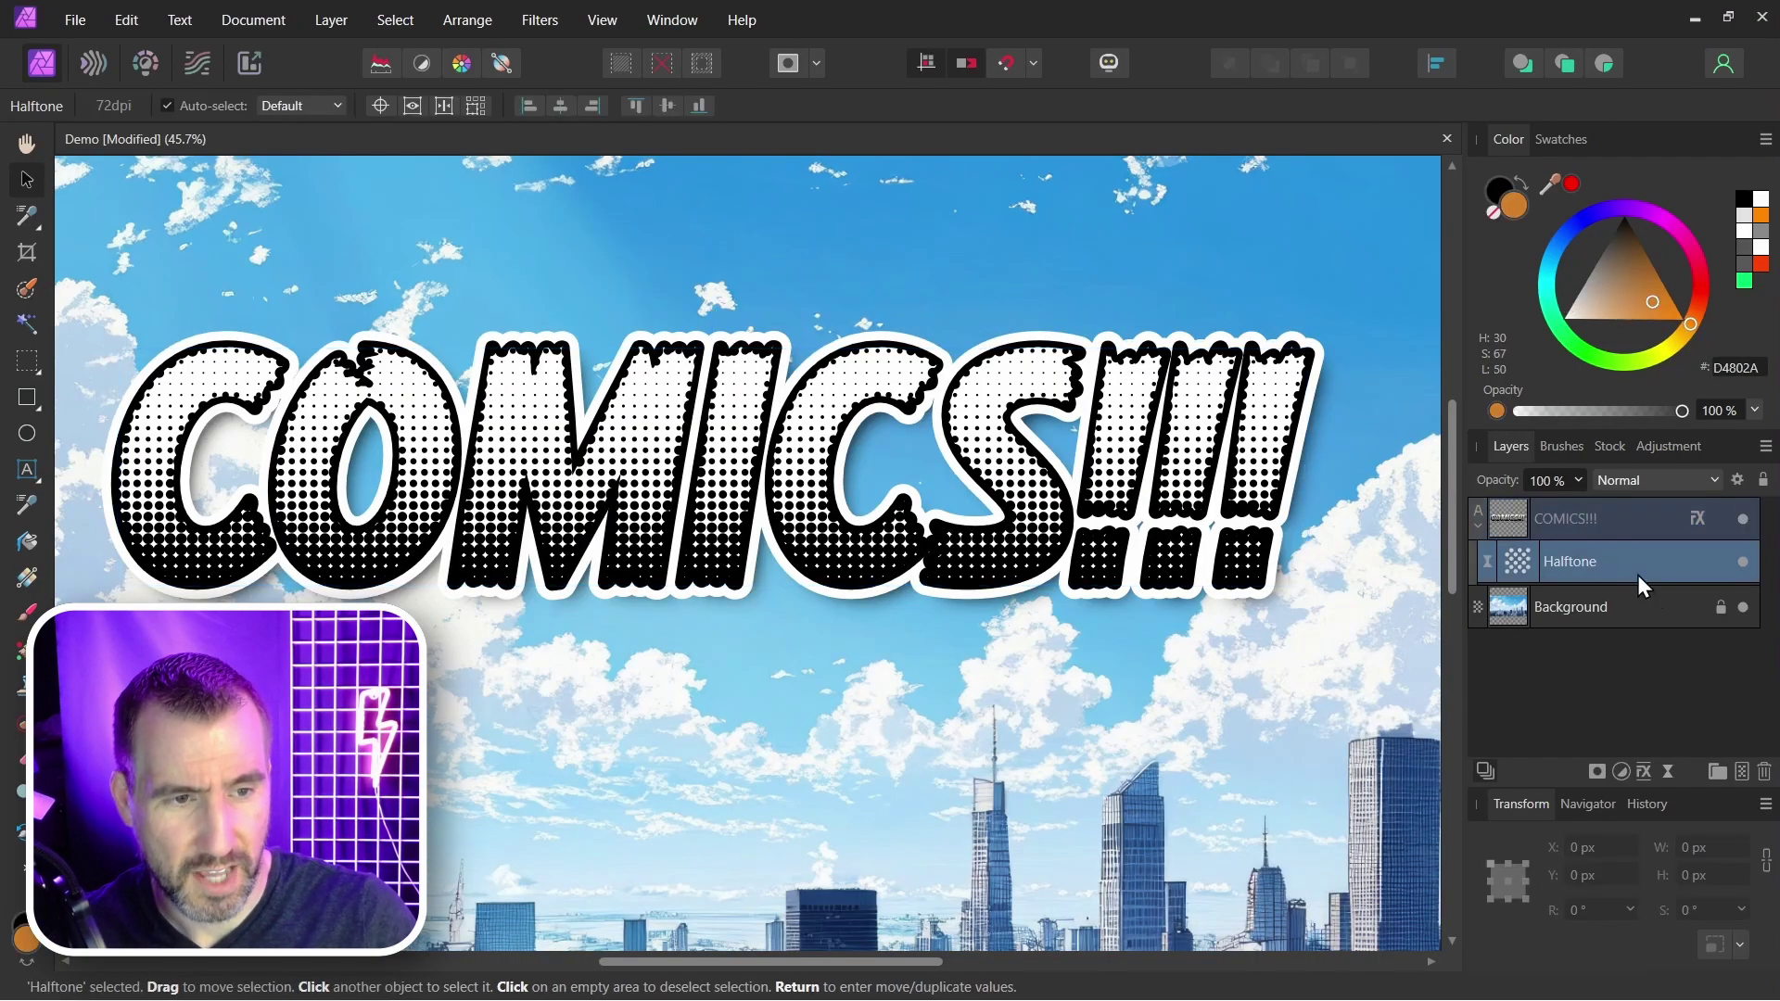
# - Replace the halftone layer with a front rectangle over the headline filled with a white-to-black vertical gradient
pyautogui.click(1761, 772)
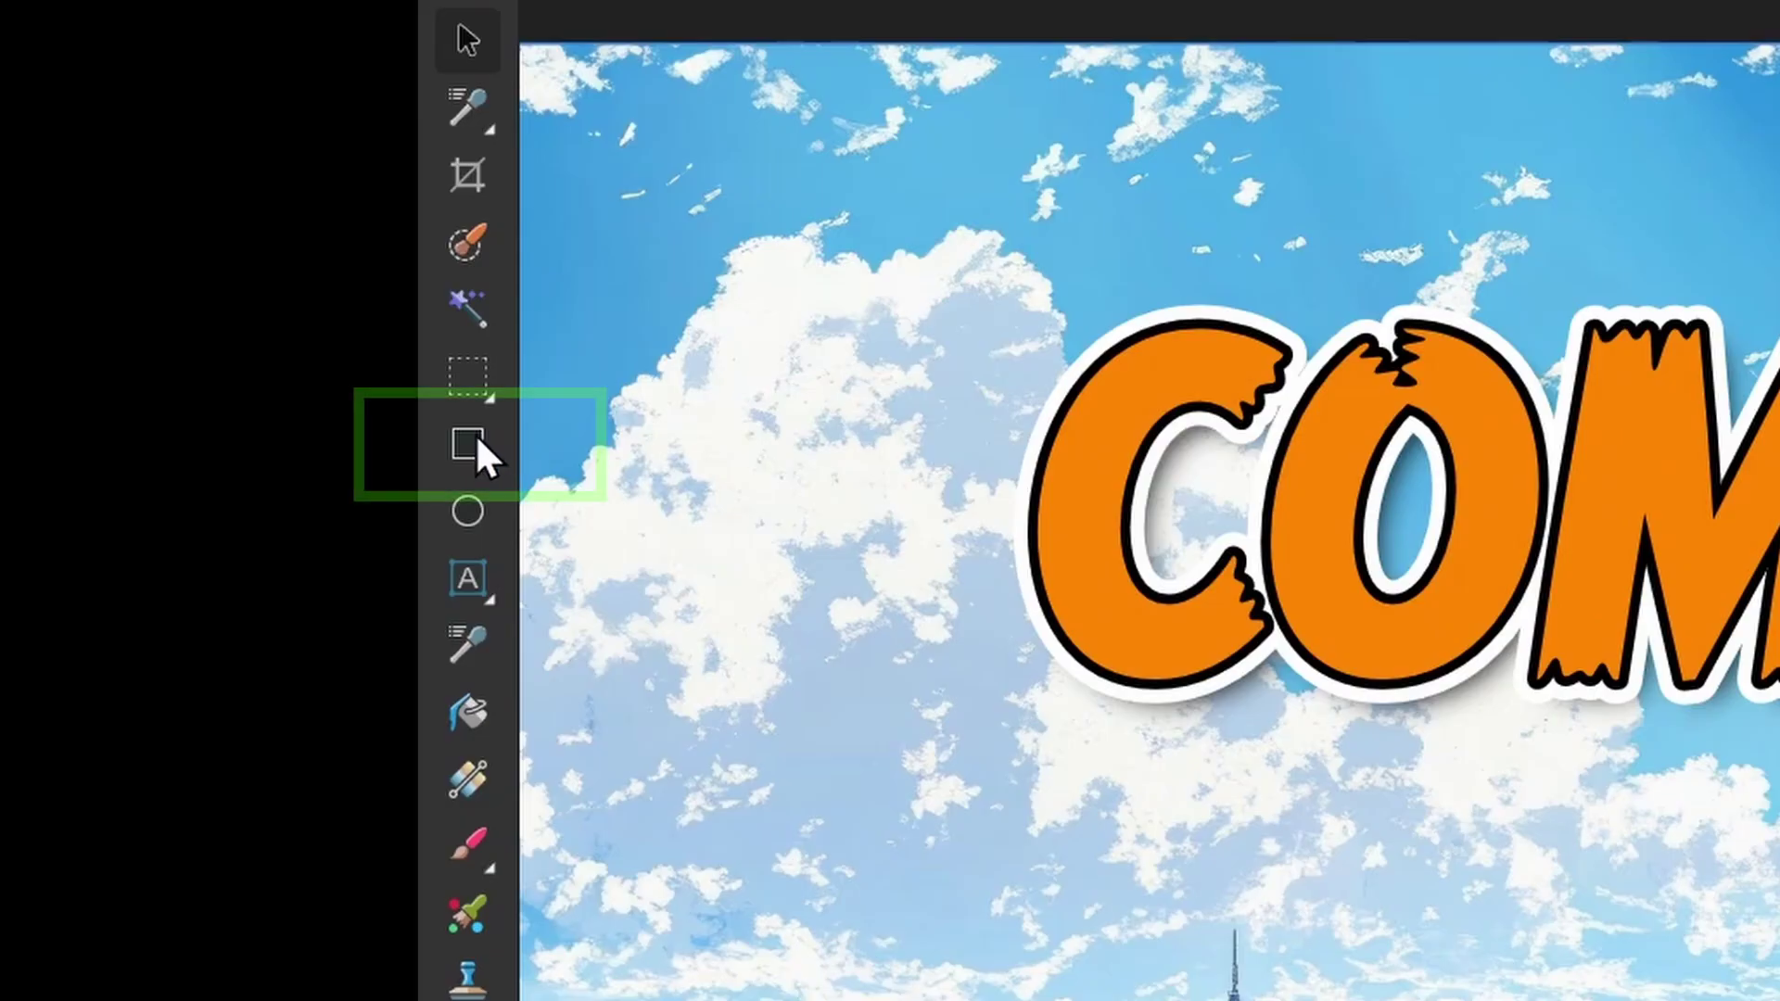
pyautogui.click(28, 399)
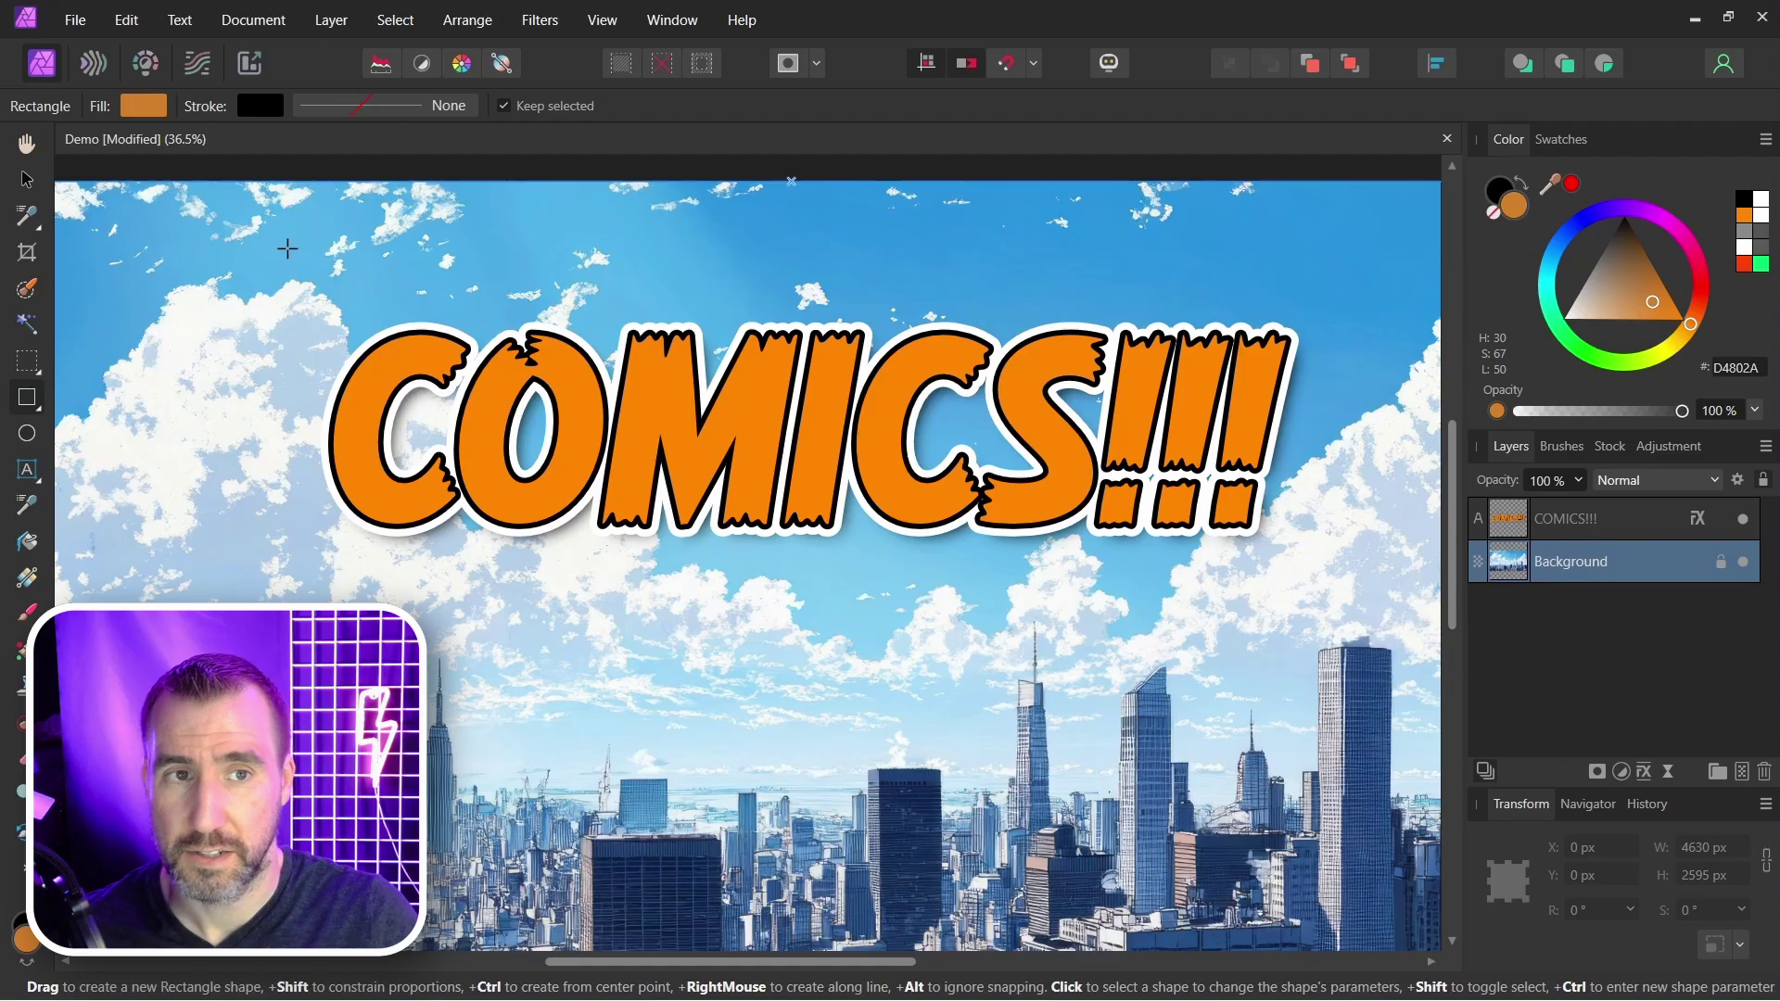
pyautogui.moveTo(951, 167); pyautogui.dragTo(1388, 699)
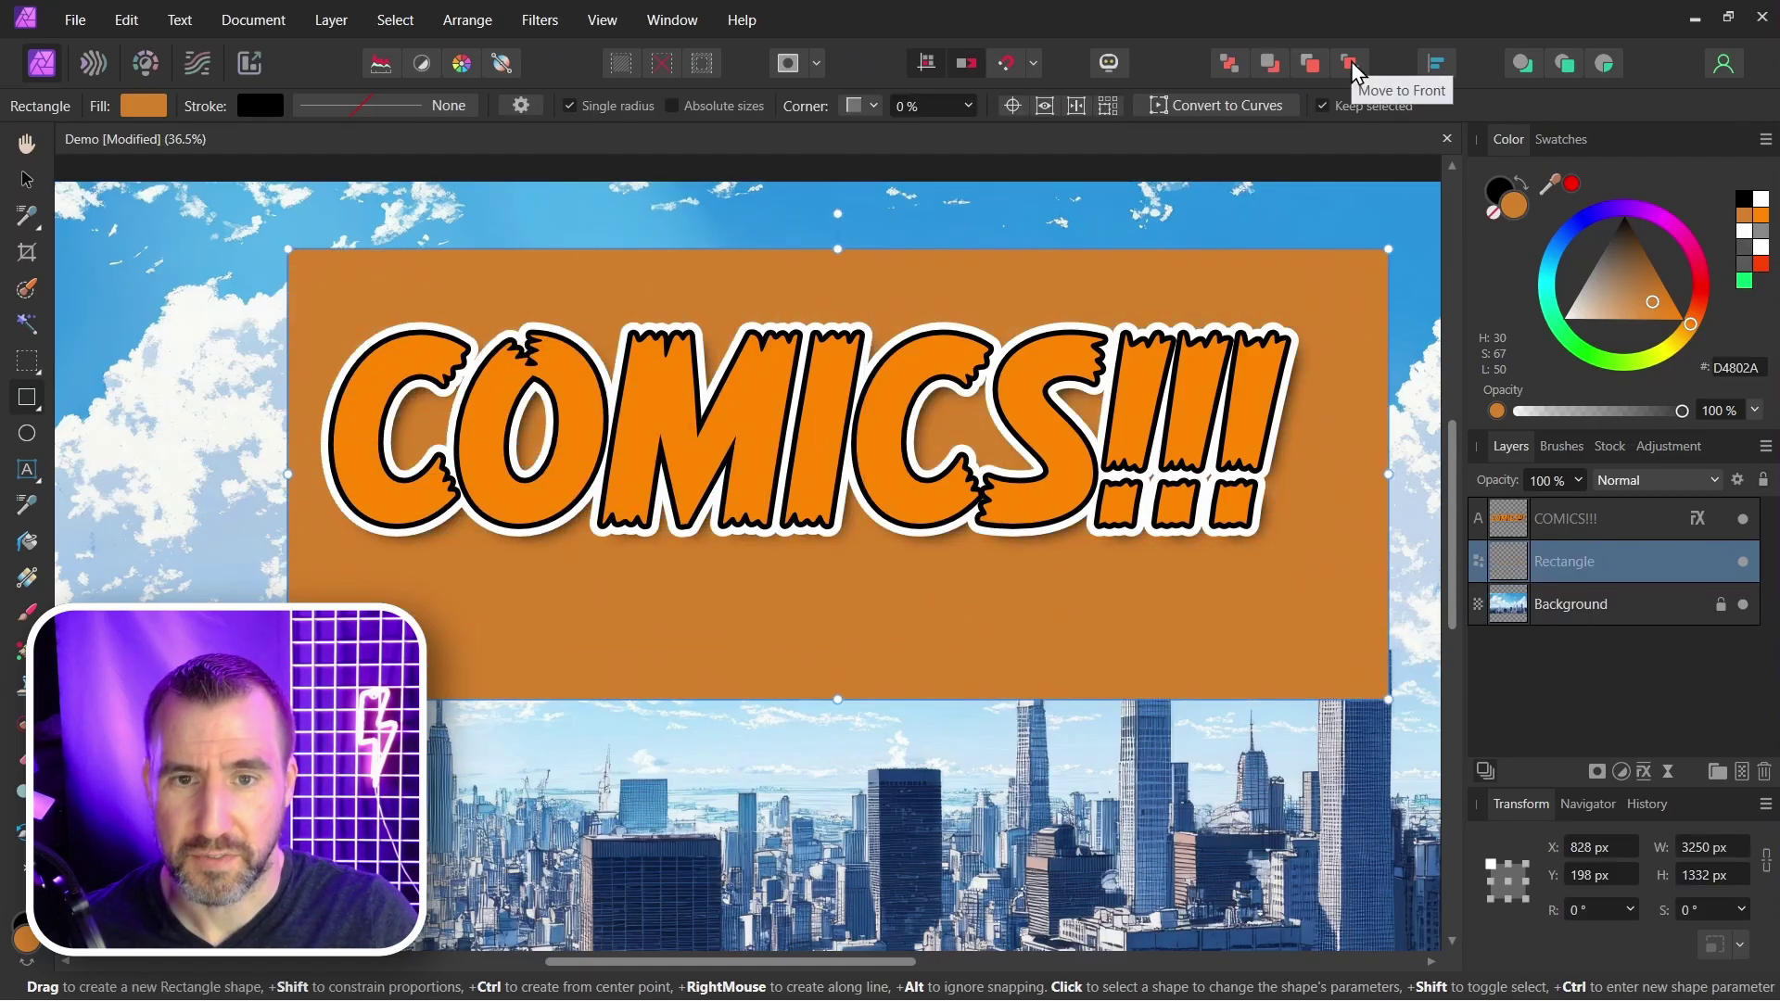
pyautogui.click(1350, 65)
pyautogui.press('g')
pyautogui.moveTo(843, 286); pyautogui.dragTo(842, 639)
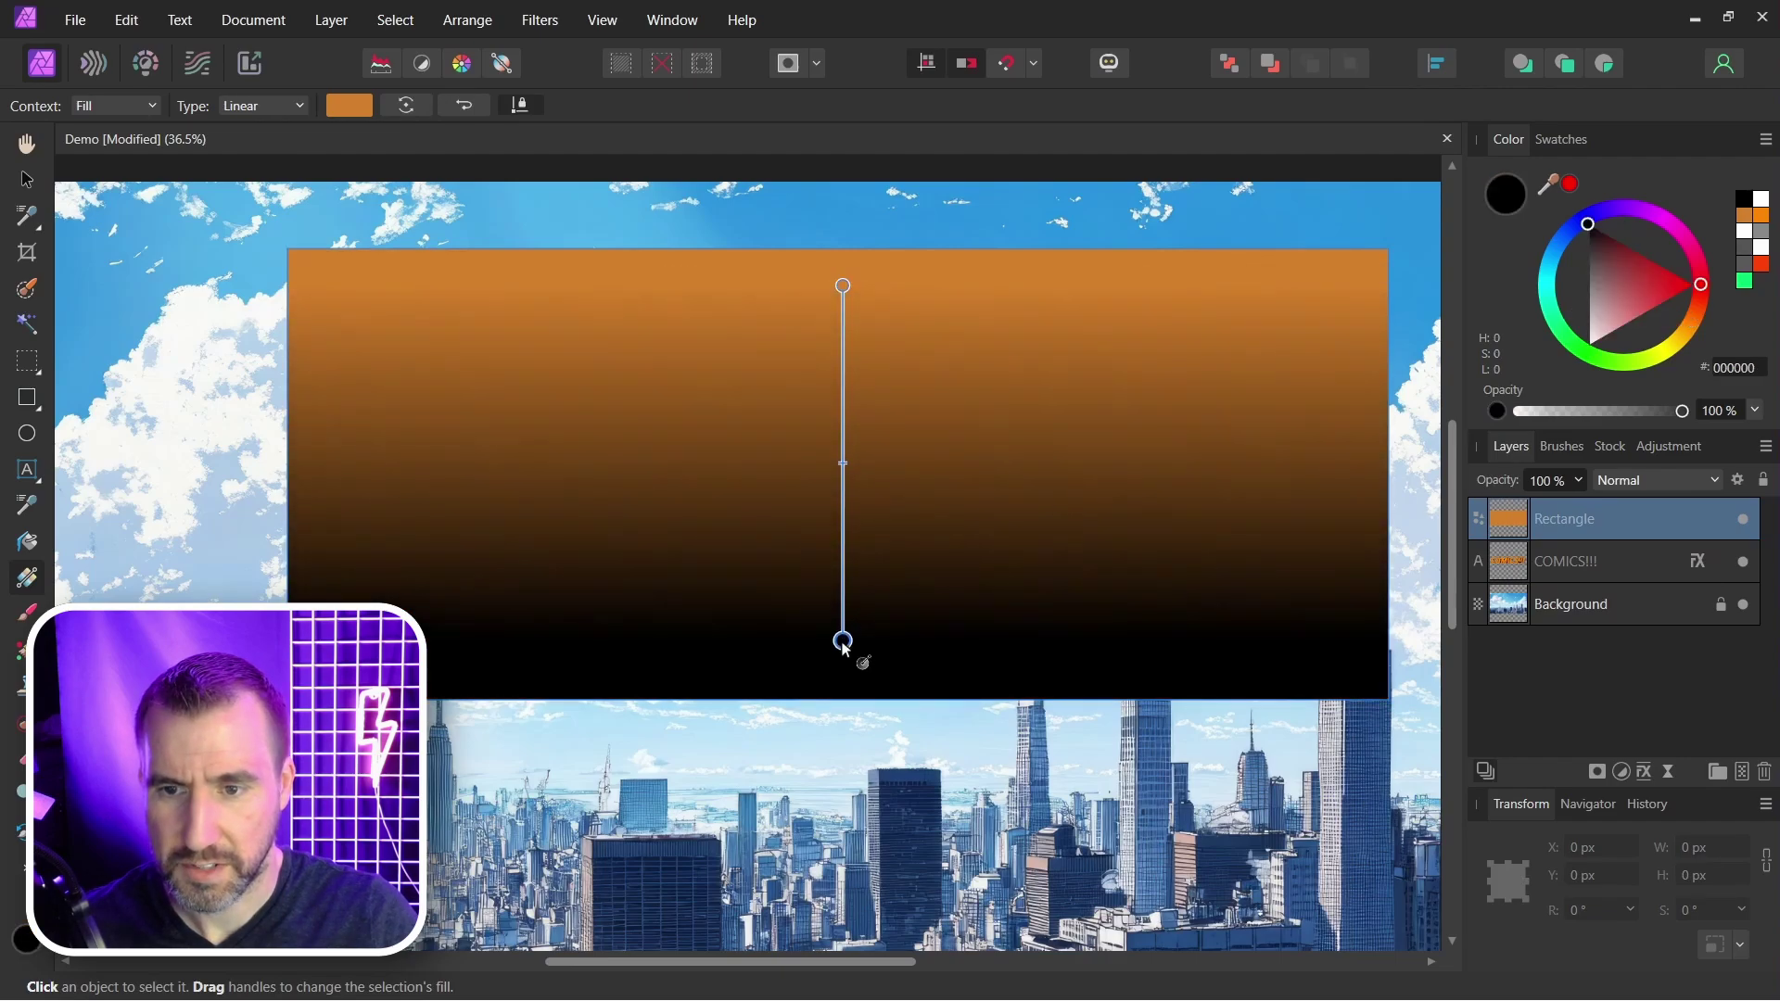
pyautogui.click(843, 286)
pyautogui.click(1563, 319)
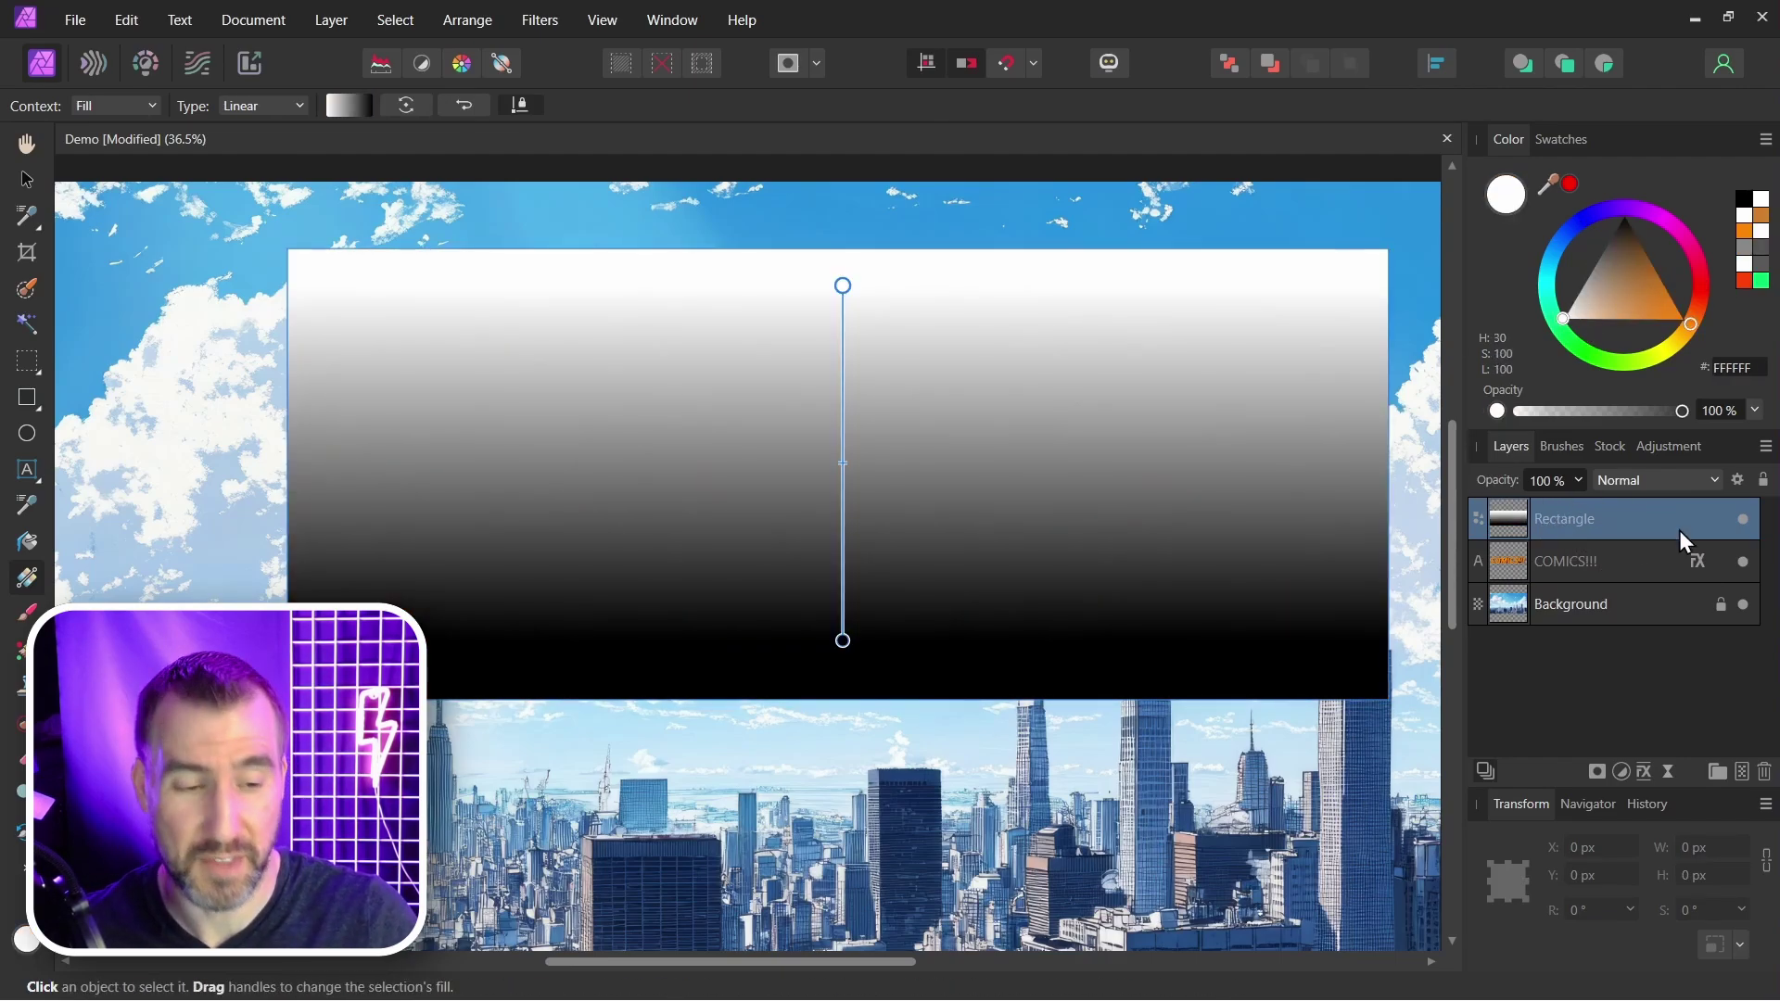
# - Give the rectangle a Live Halftone with round dots and a smaller cell size
pyautogui.click(1667, 773)
pyautogui.click(1644, 613)
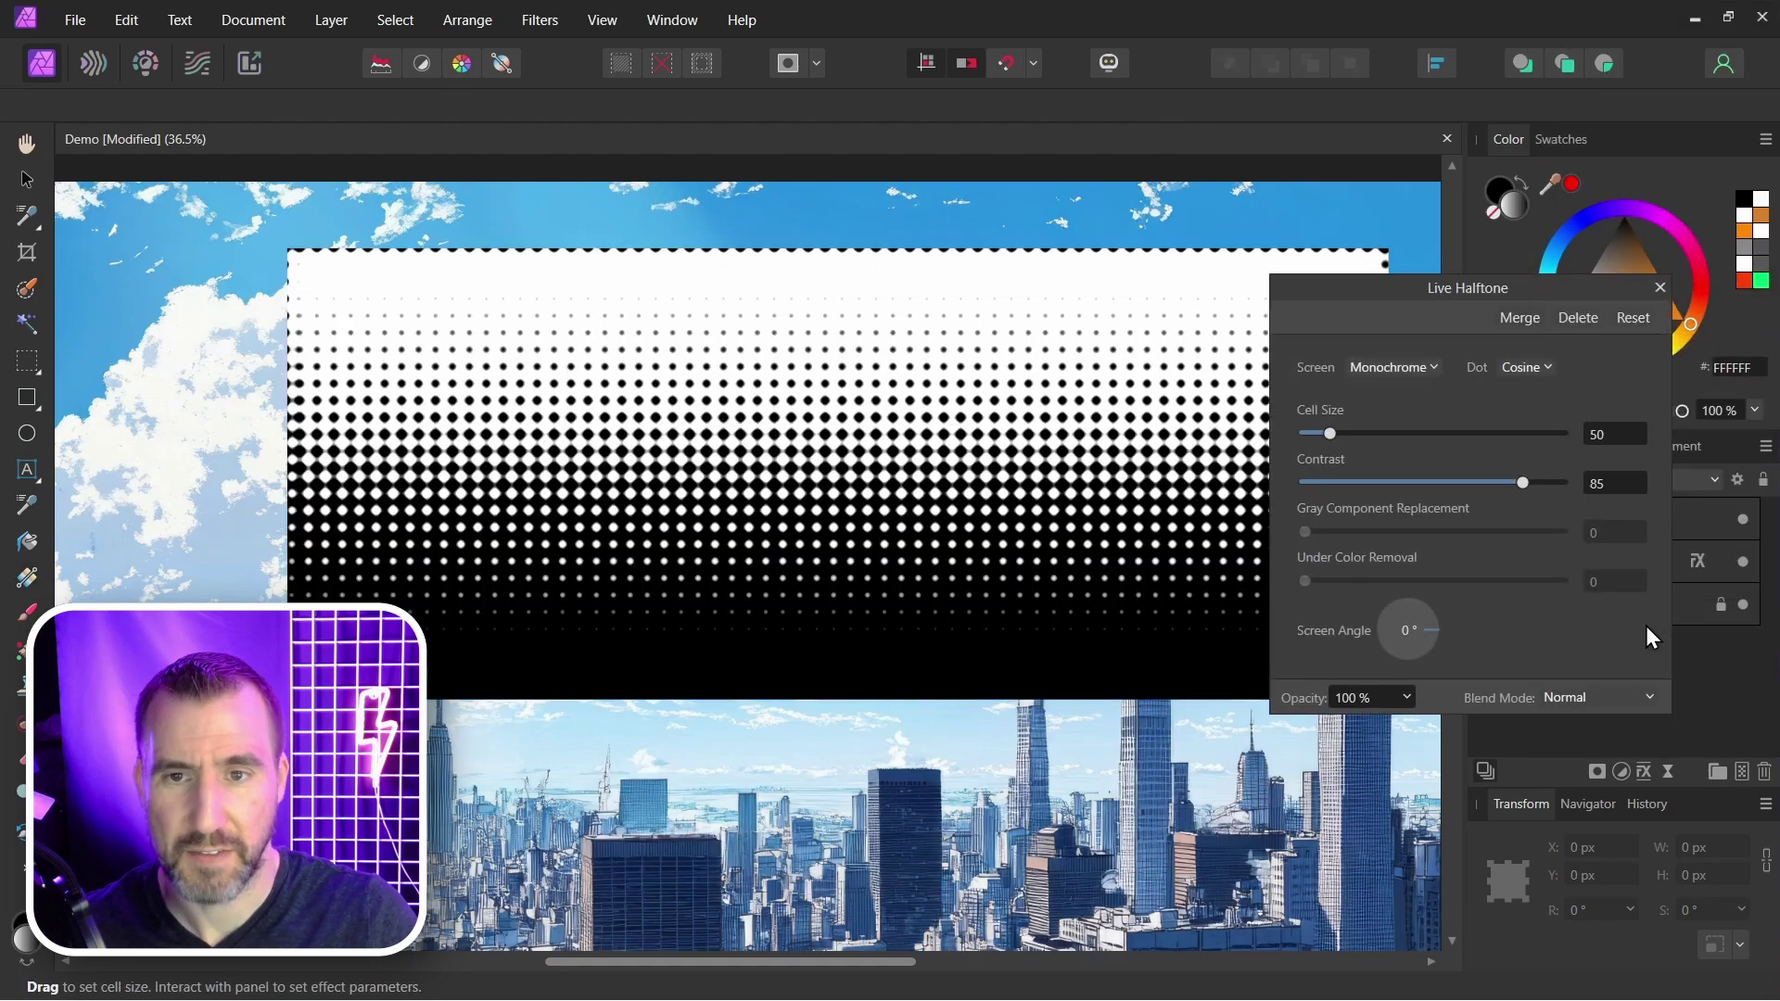
pyautogui.click(1524, 367)
pyautogui.click(1565, 382)
pyautogui.moveTo(1326, 403); pyautogui.dragTo(1314, 401)
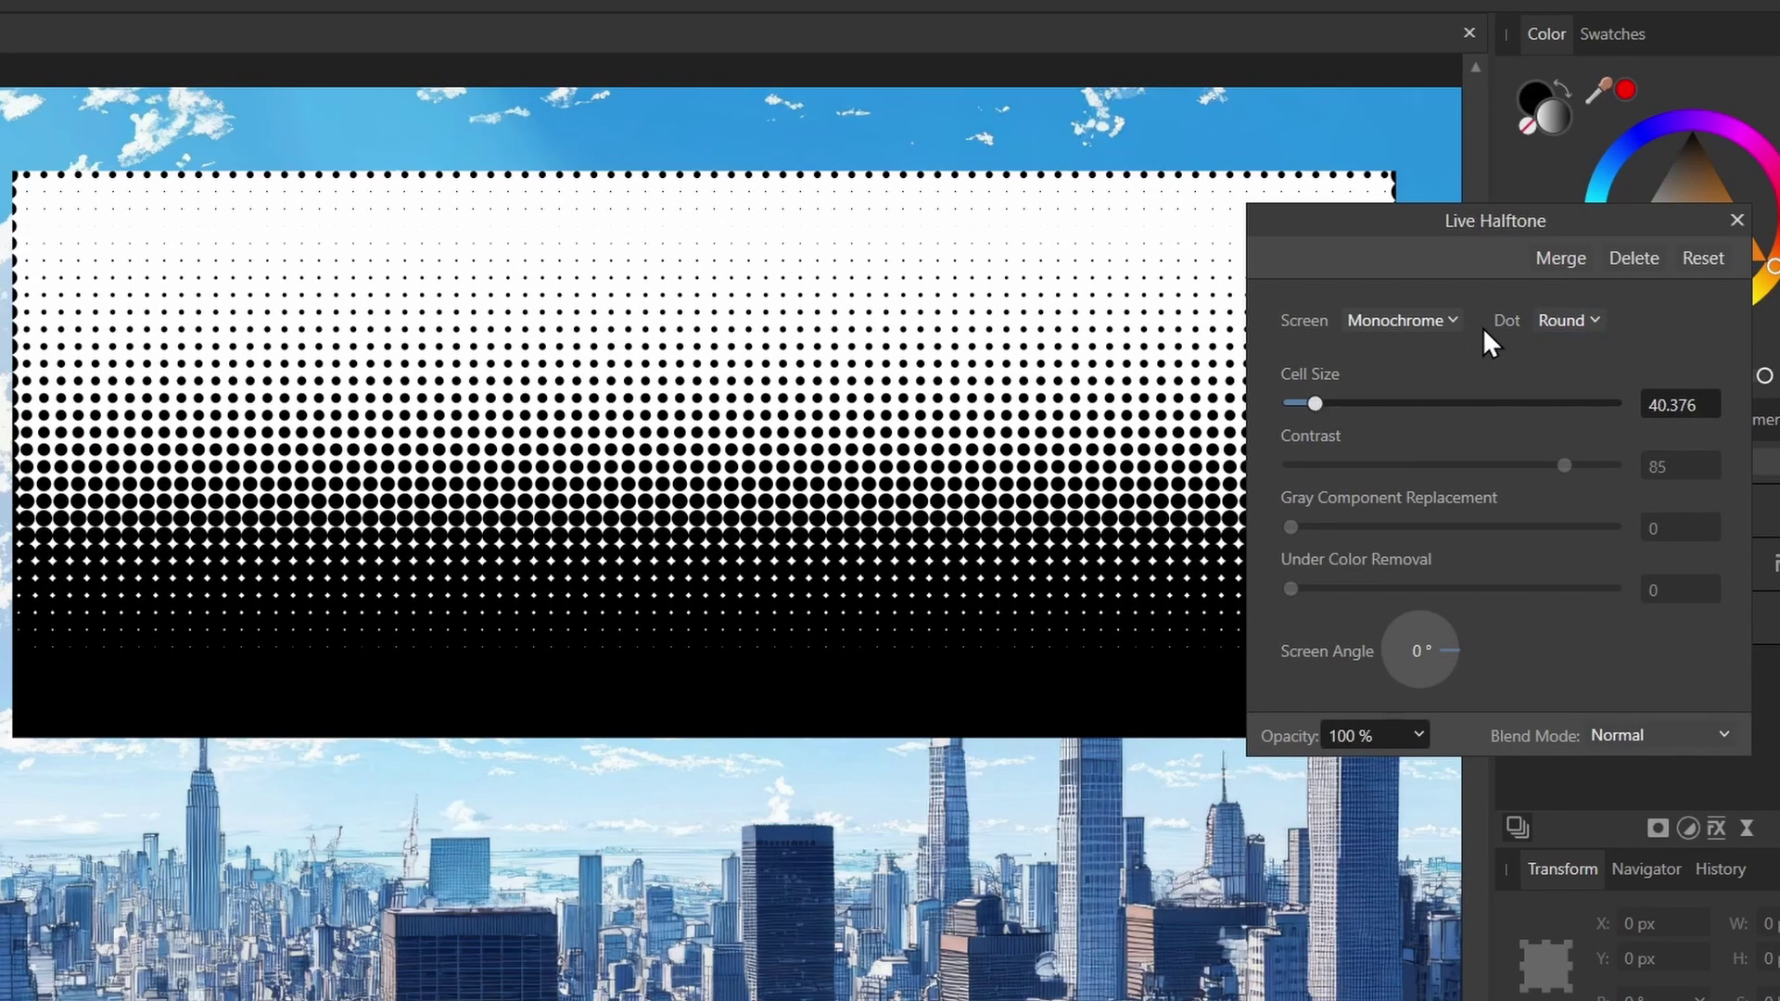
pyautogui.click(1737, 221)
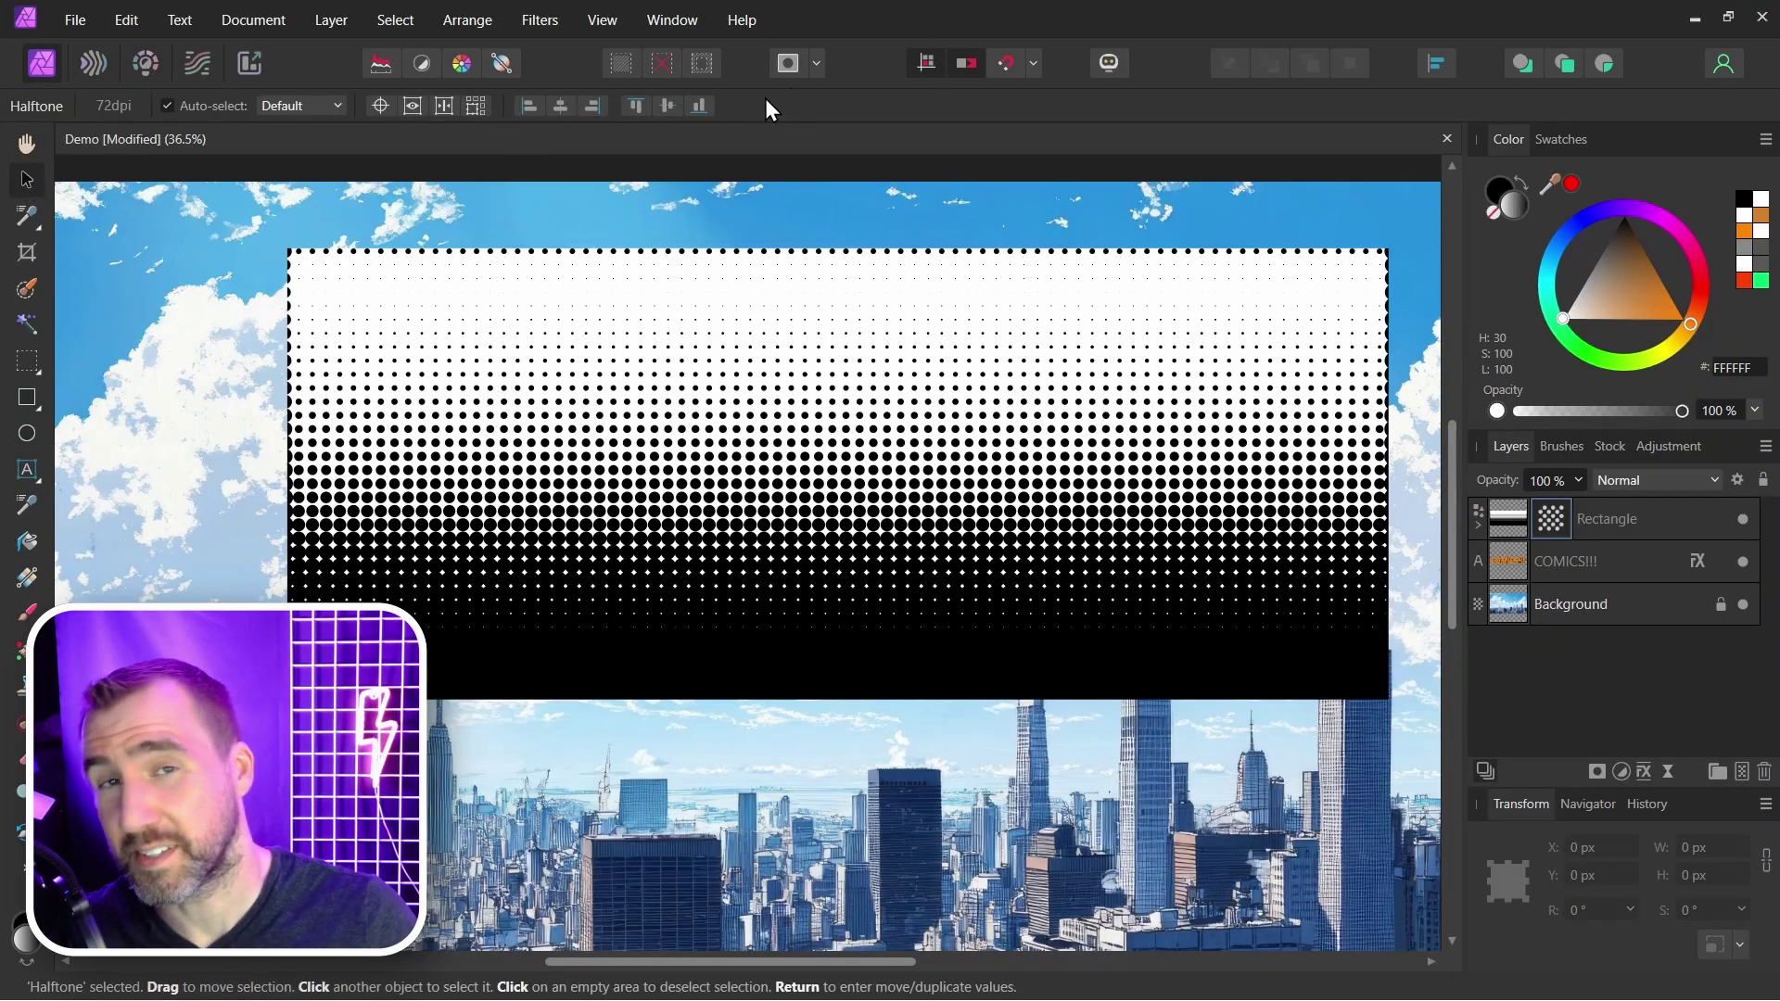
# - Clip the halftone Rectangle layer into the COMICS!!! text layer and select it on the canvas
pyautogui.scroll(5, 927, 250)
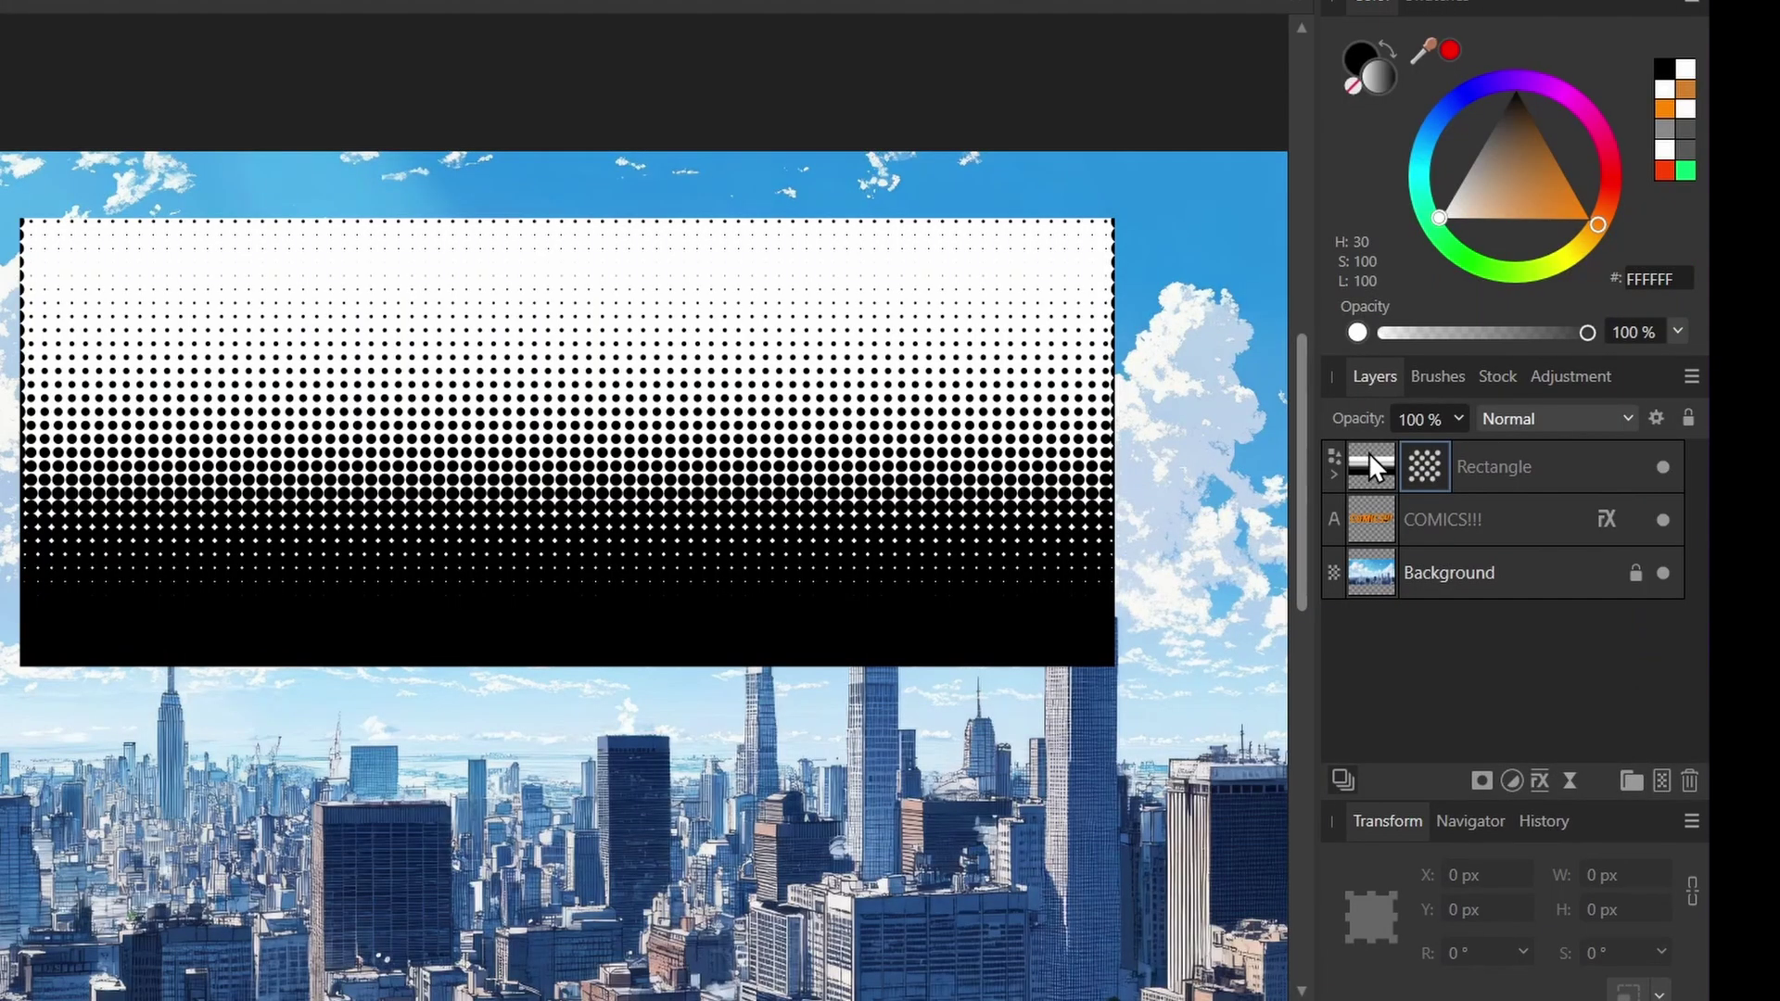
pyautogui.moveTo(1393, 458); pyautogui.dragTo(1466, 521)
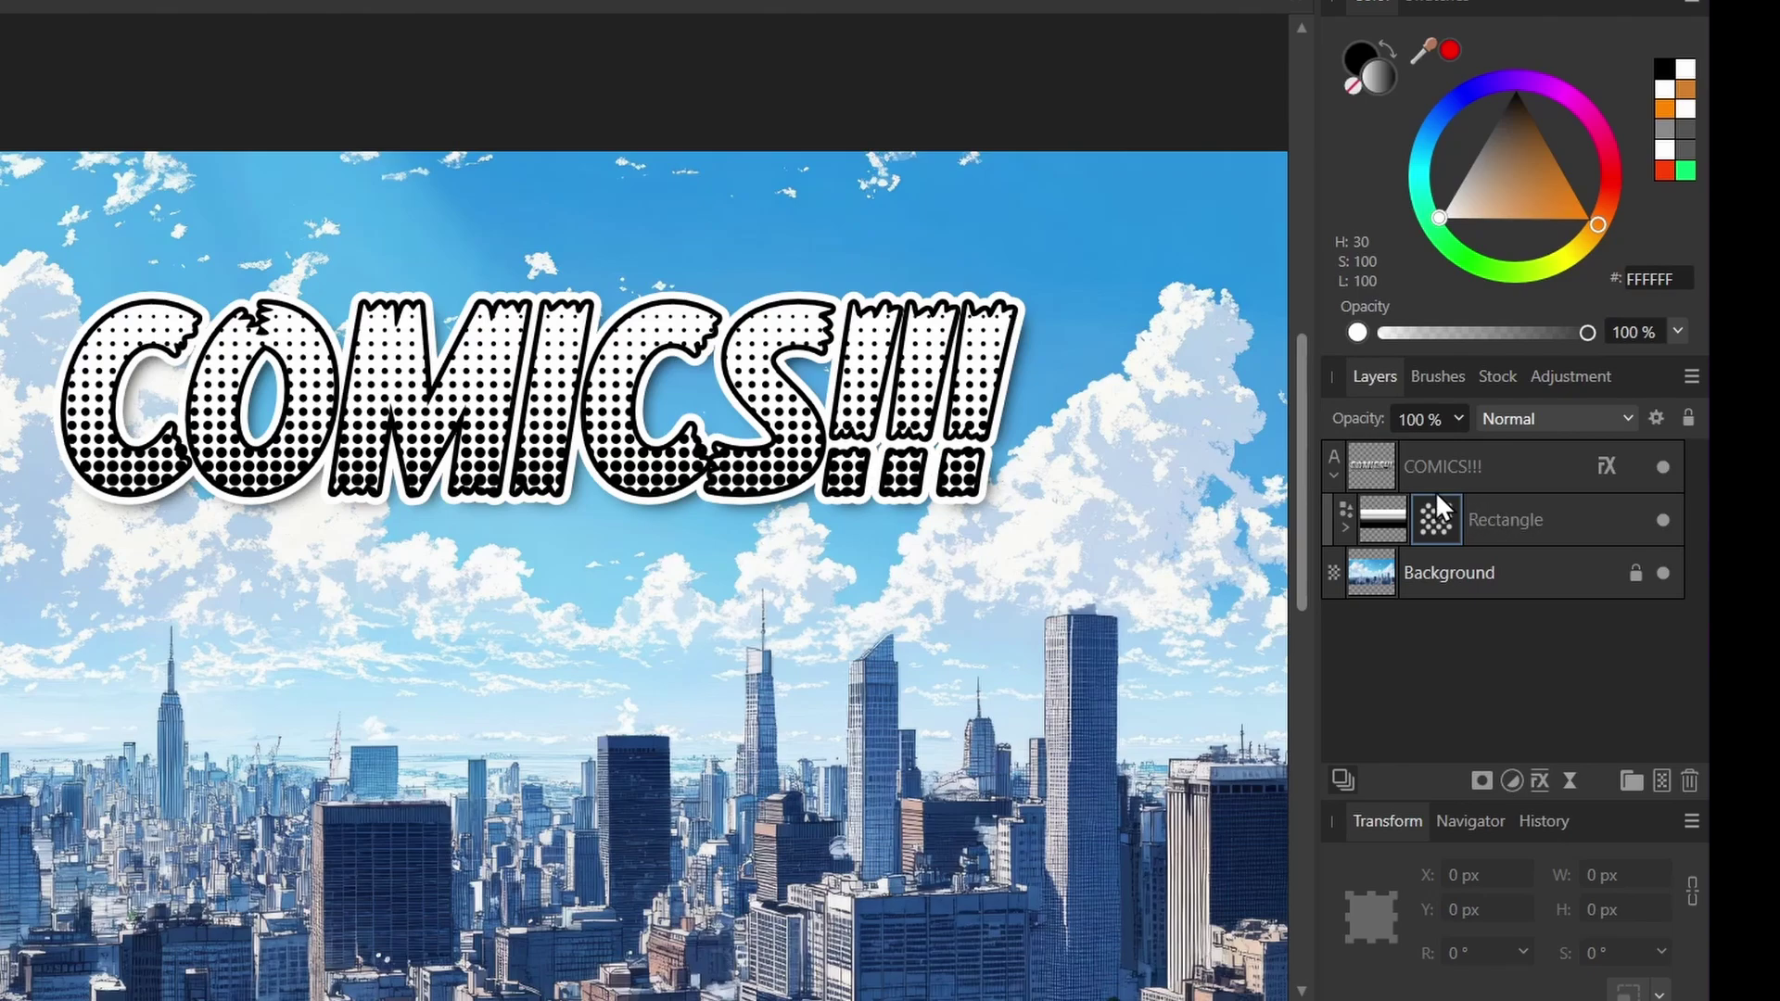
pyautogui.click(988, 341)
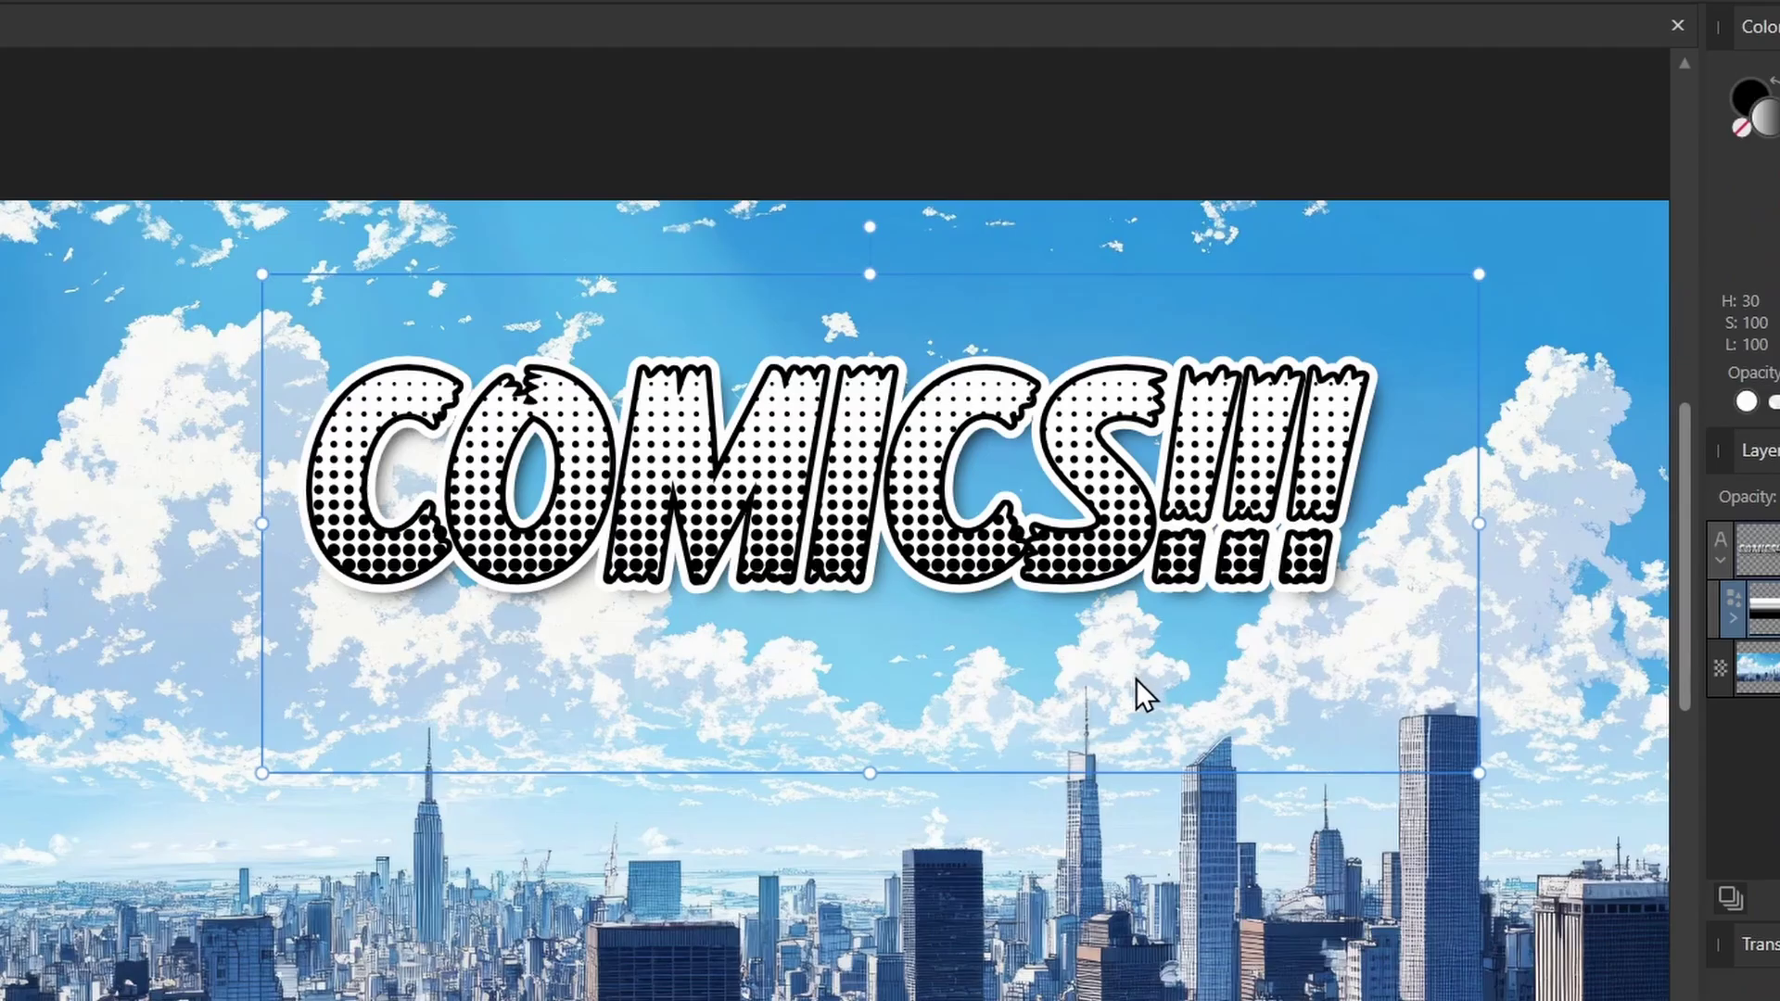
# - Move the clipped rectangle up over the letters, redraw its gradient across their height, then deselect
pyautogui.moveTo(1054, 622); pyautogui.dragTo(1070, 590)
pyautogui.moveTo(1159, 647); pyautogui.dragTo(1104, 674)
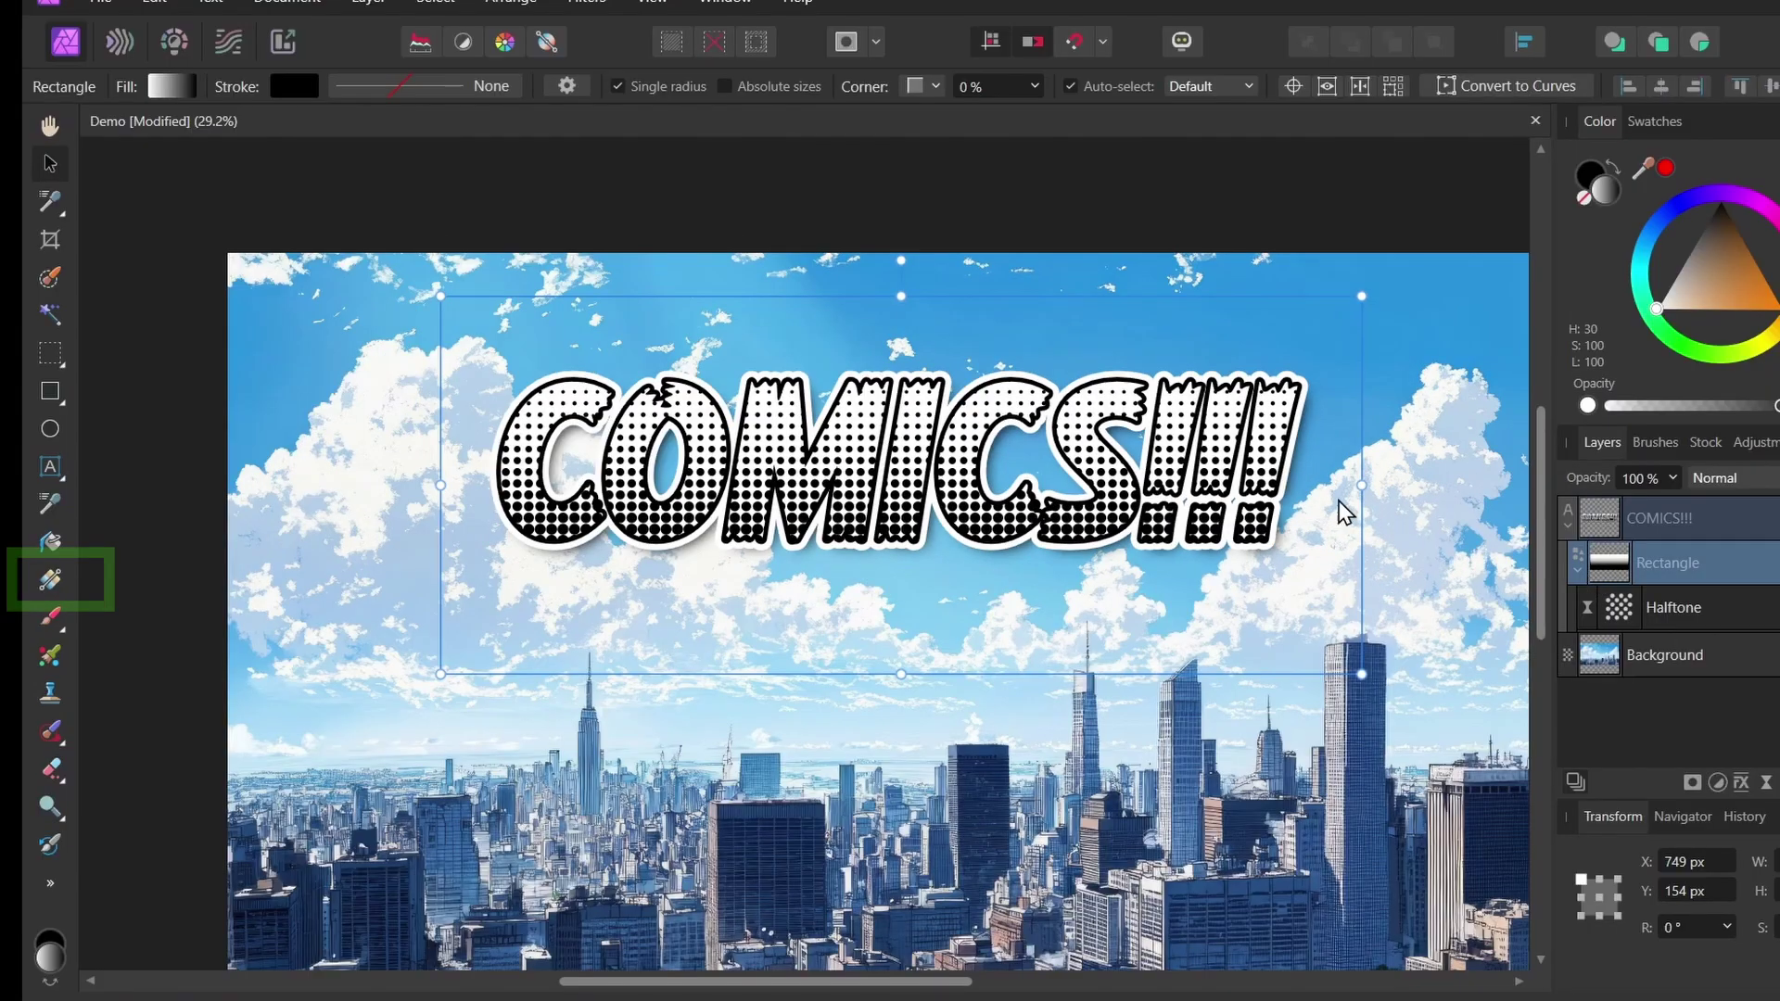
pyautogui.click(51, 581)
pyautogui.moveTo(905, 624); pyautogui.dragTo(905, 348)
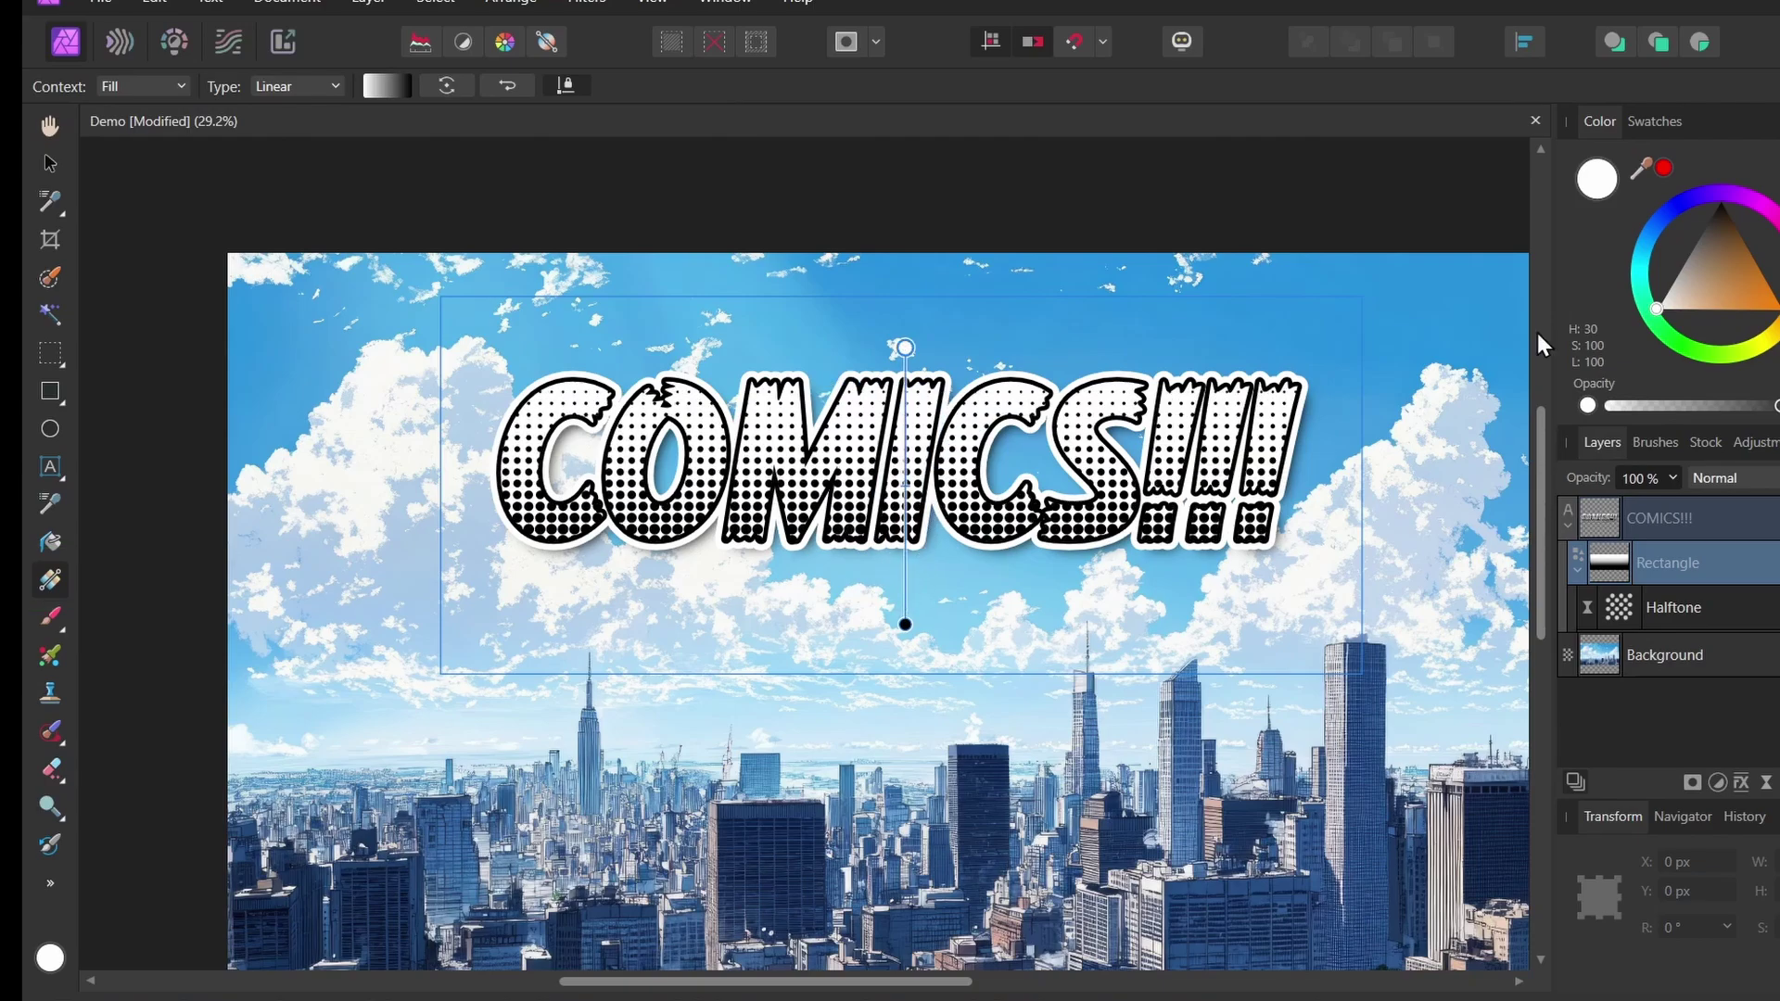
pyautogui.press('v')
pyautogui.hotkey('ctrl', 'd')
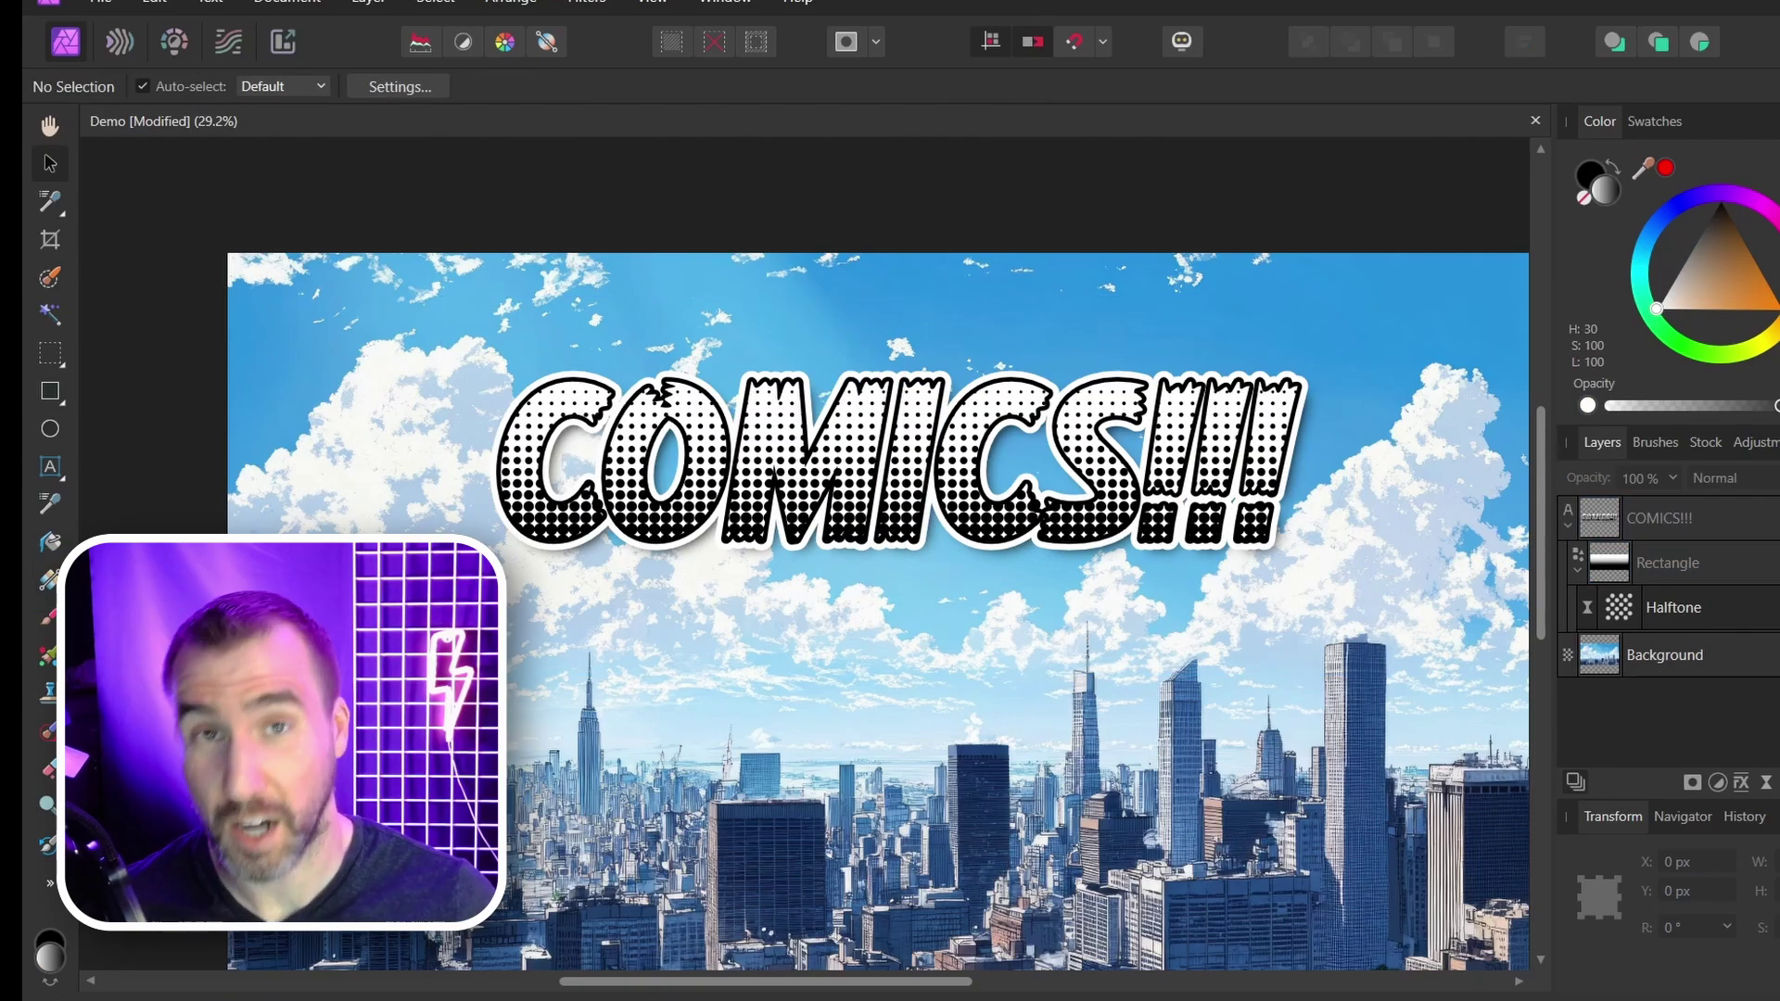
# - Add a Gradient Map adjustment to the halftone Rectangle layer
pyautogui.click(1589, 565)
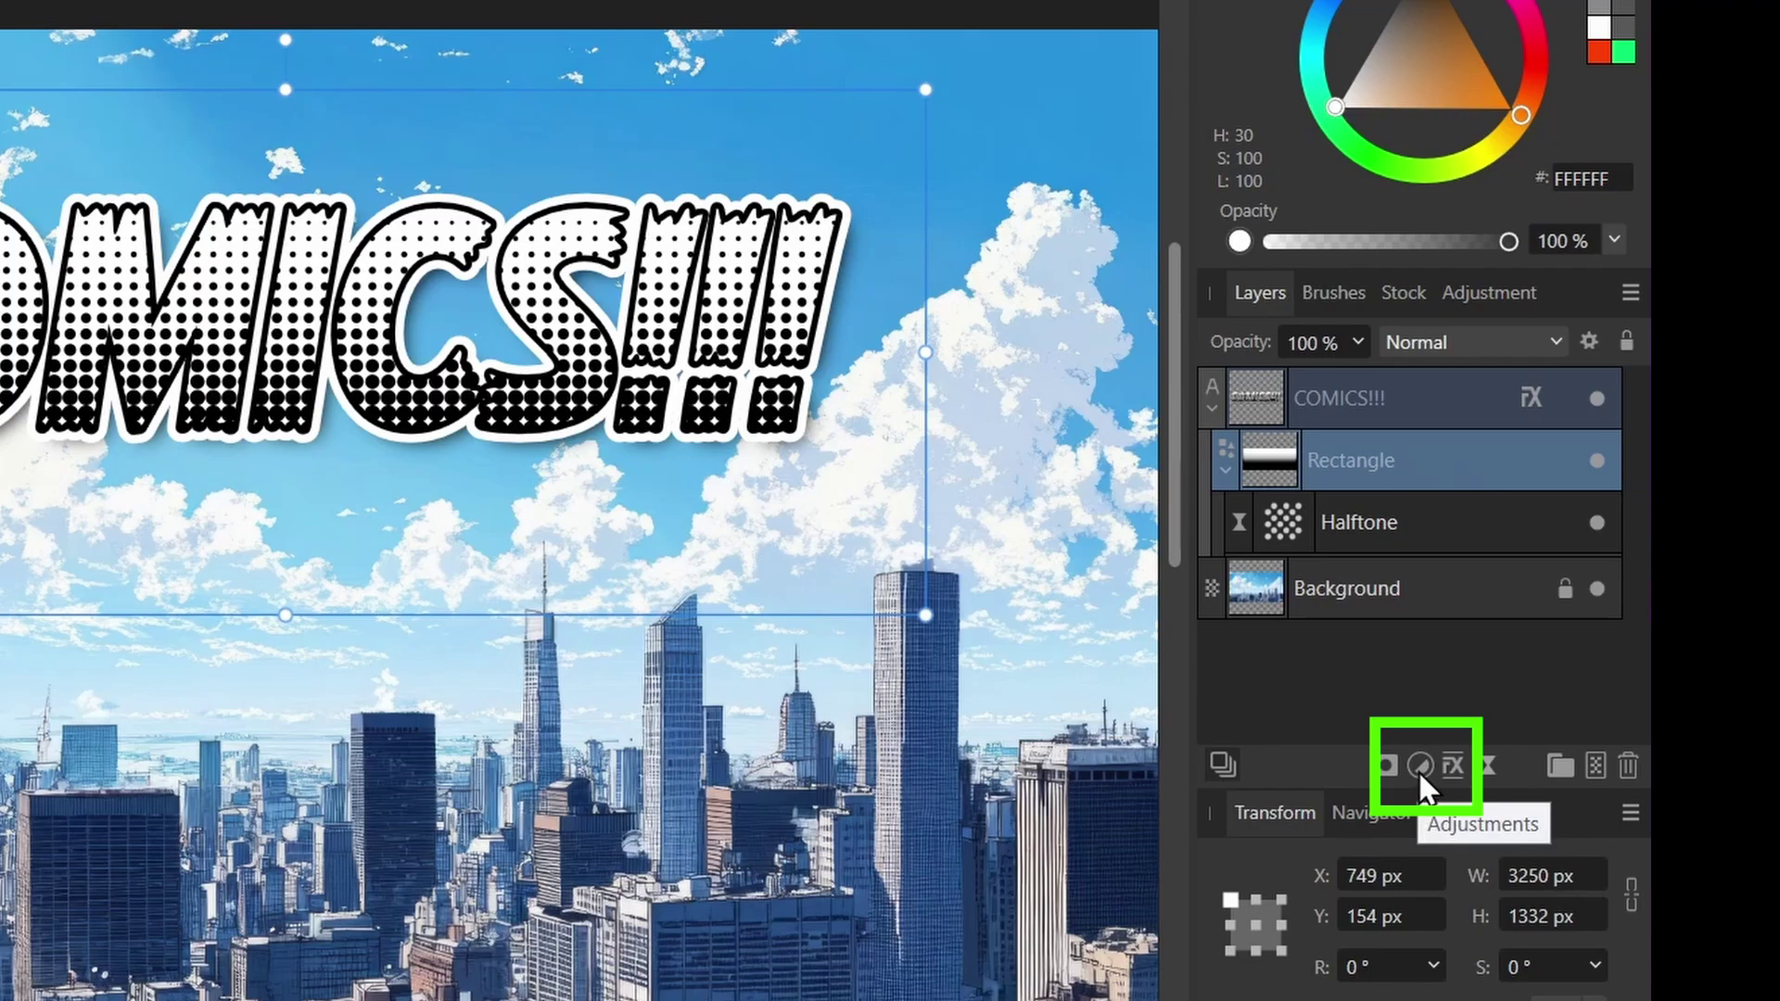
pyautogui.click(1418, 768)
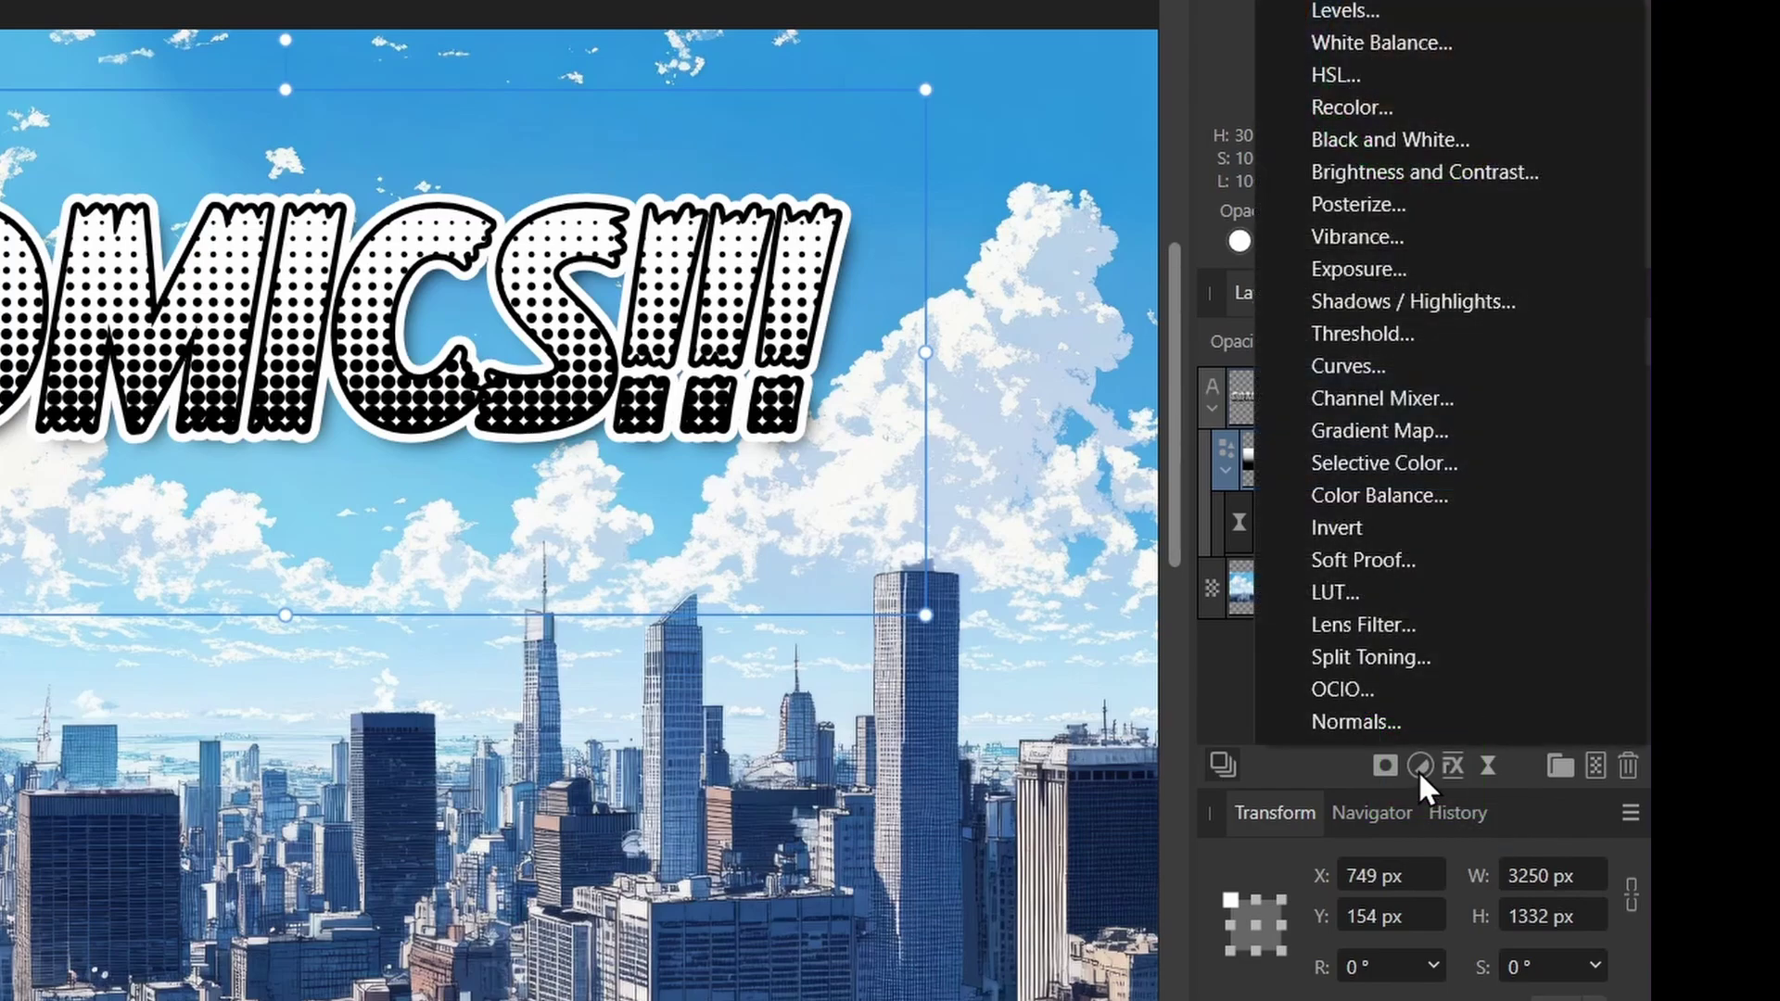
pyautogui.click(1462, 436)
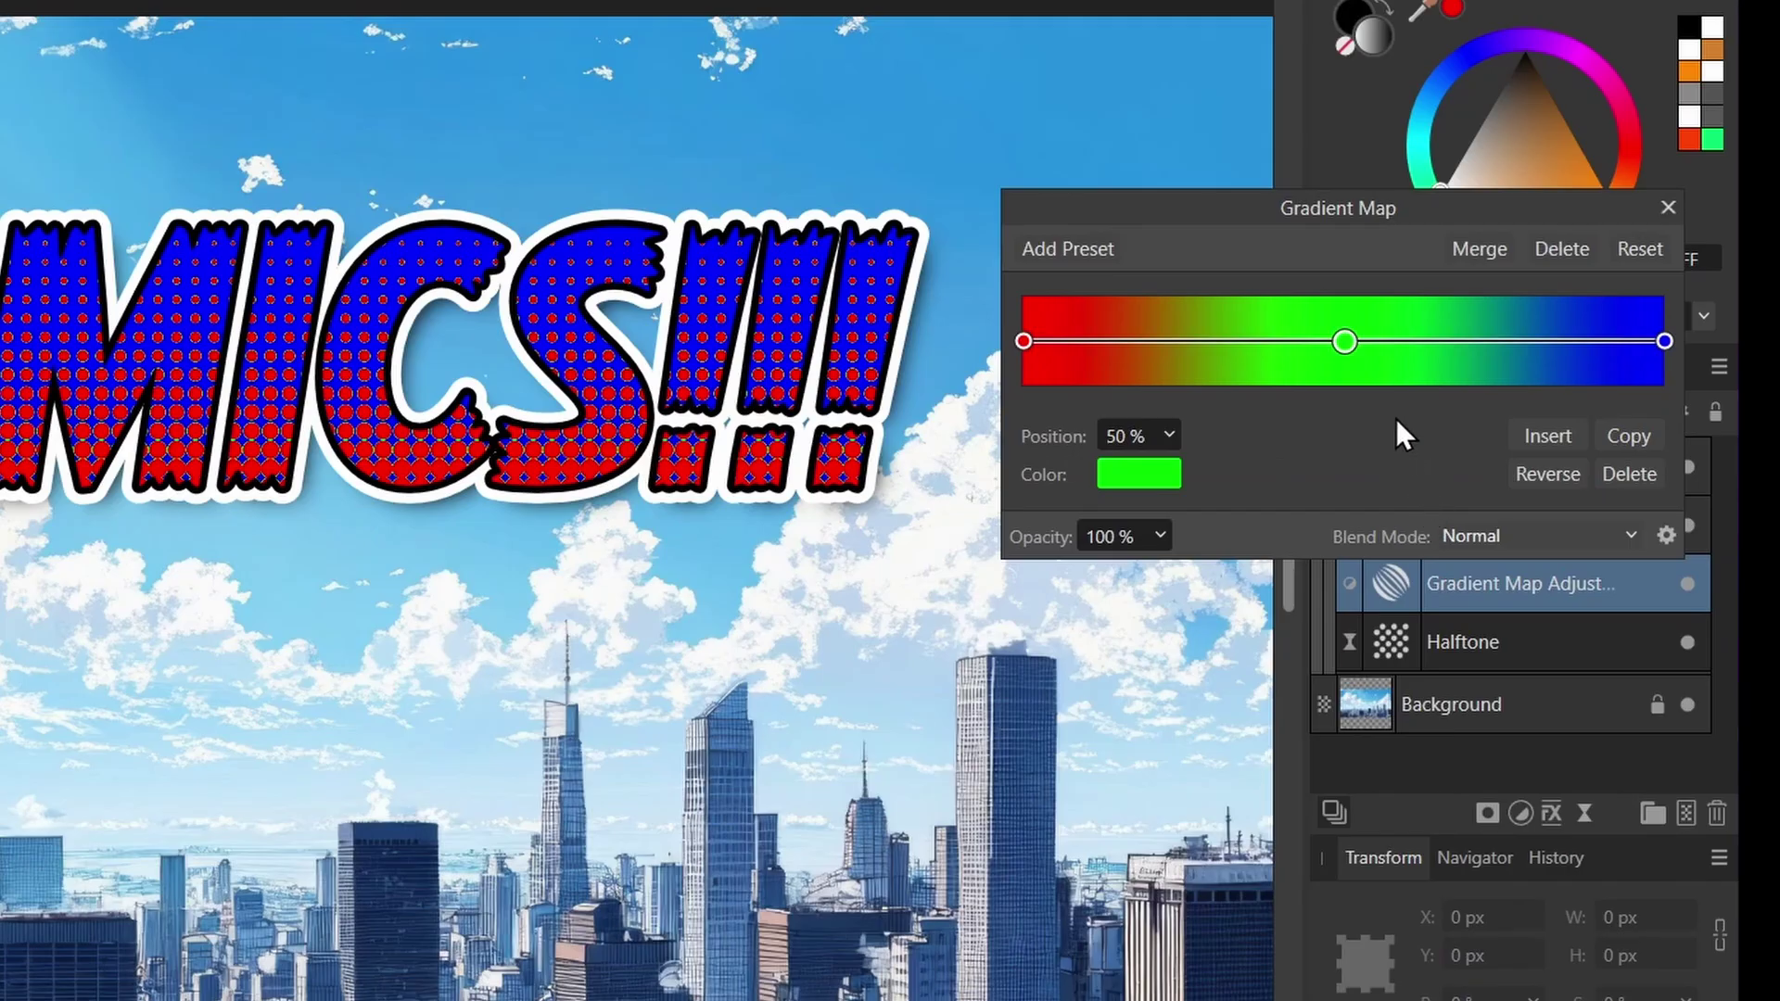
# - Remove the green middle stop and make the map run from orange FF8500 to yellow FFE000
pyautogui.click(1632, 474)
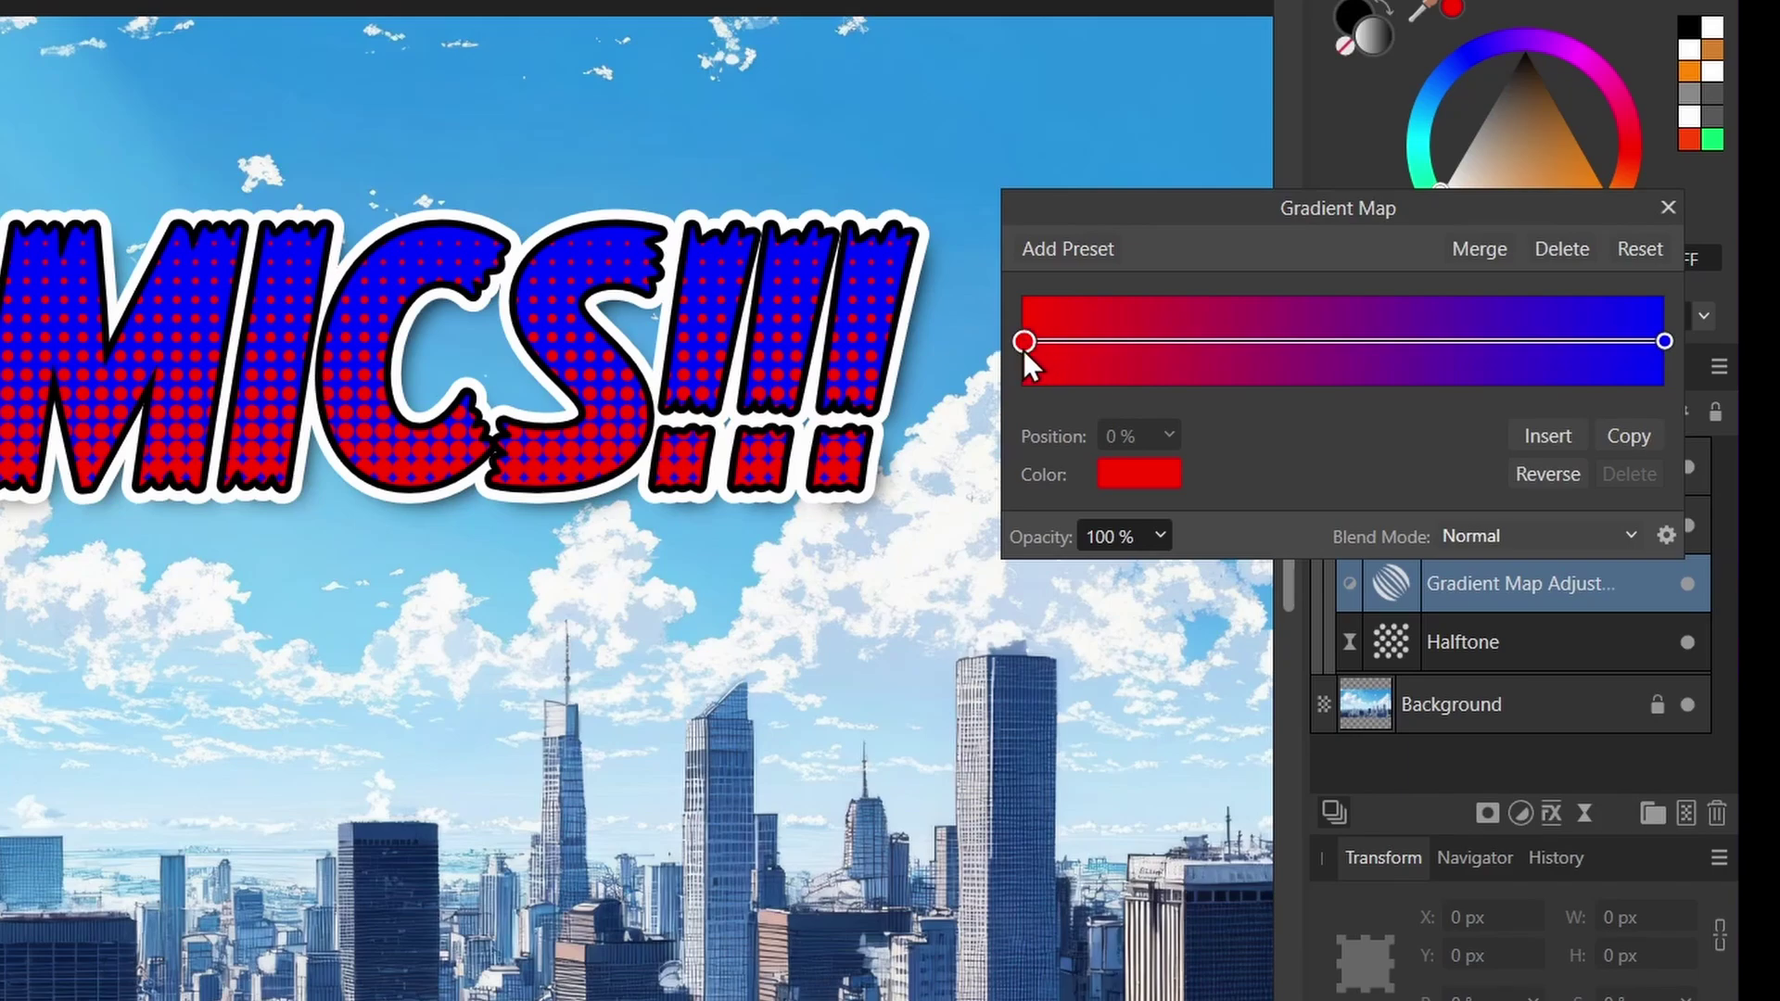
pyautogui.click(1152, 473)
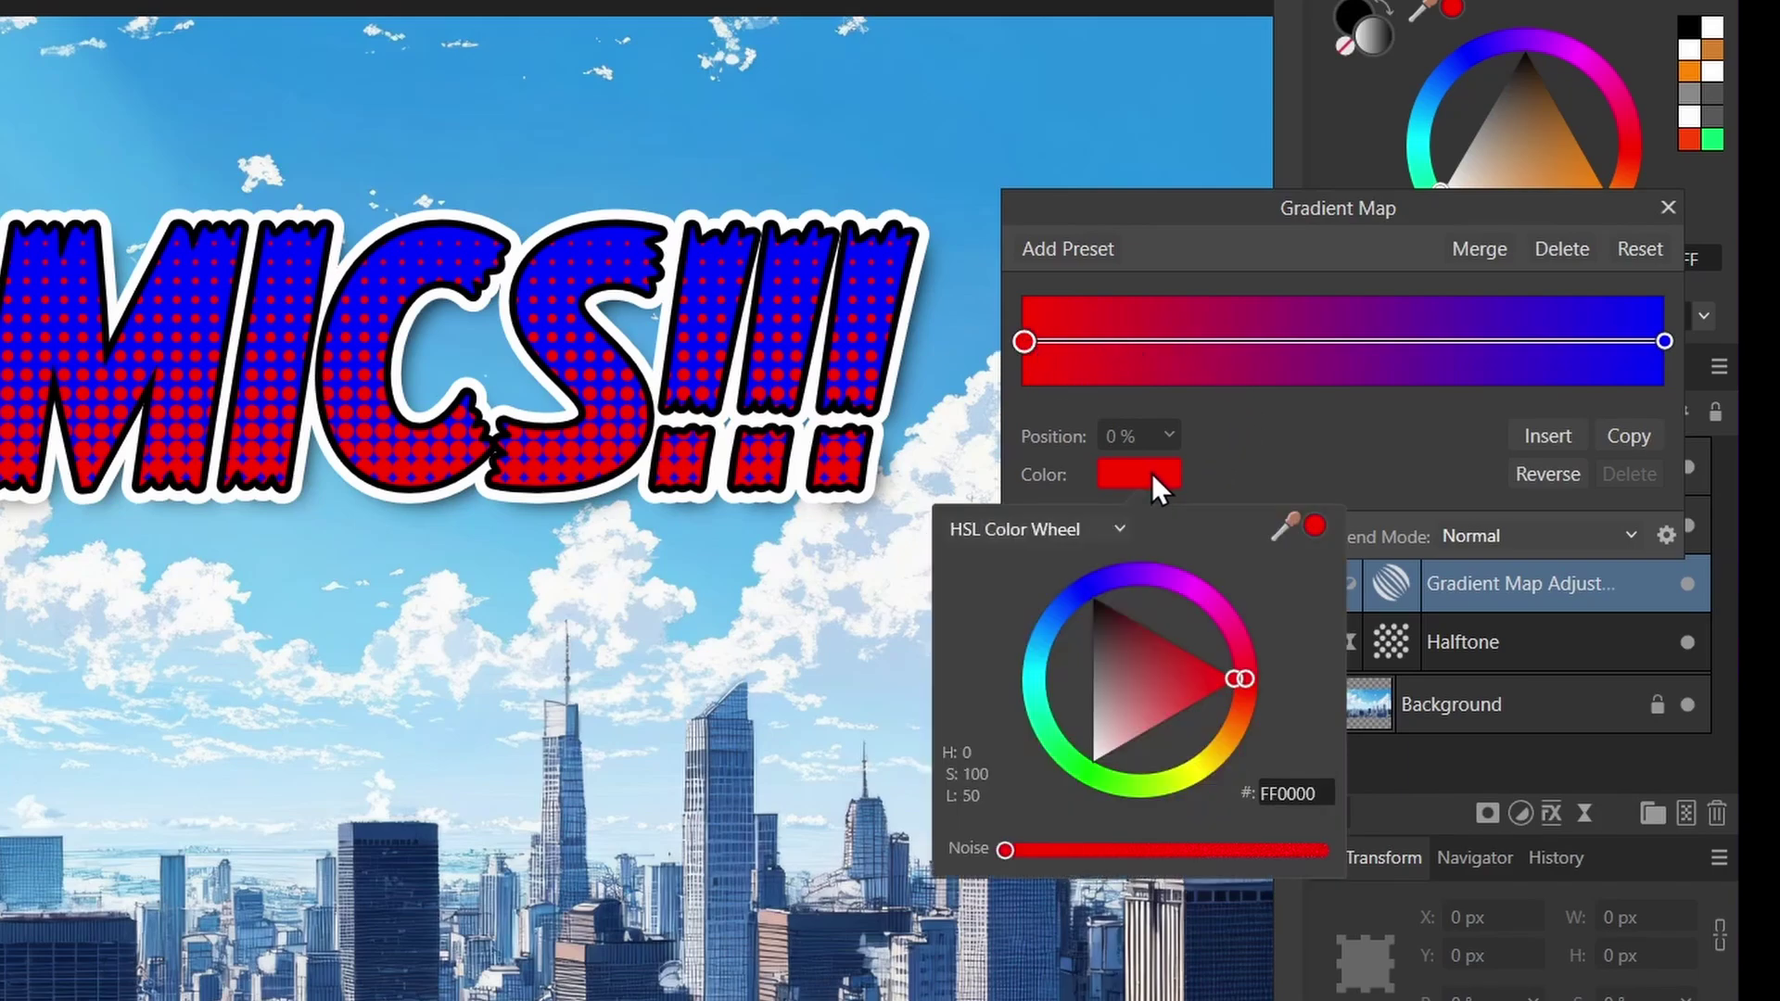
pyautogui.moveTo(1246, 681); pyautogui.dragTo(1236, 740)
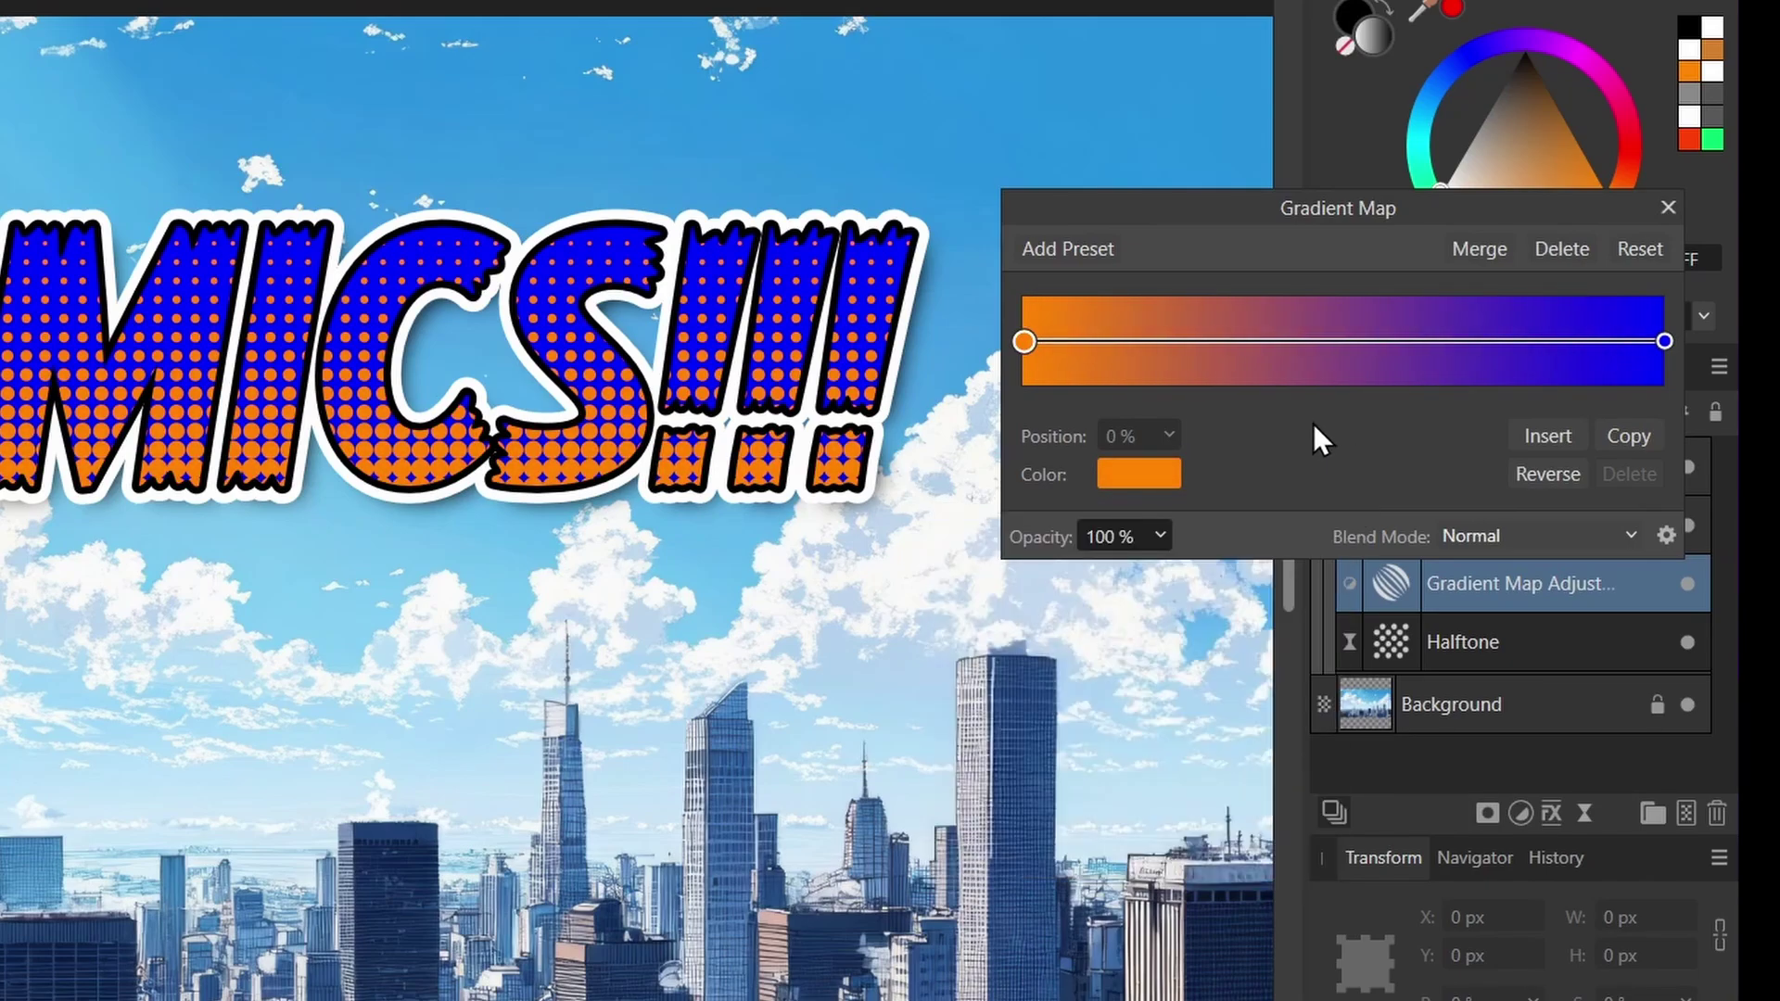
pyautogui.click(1665, 342)
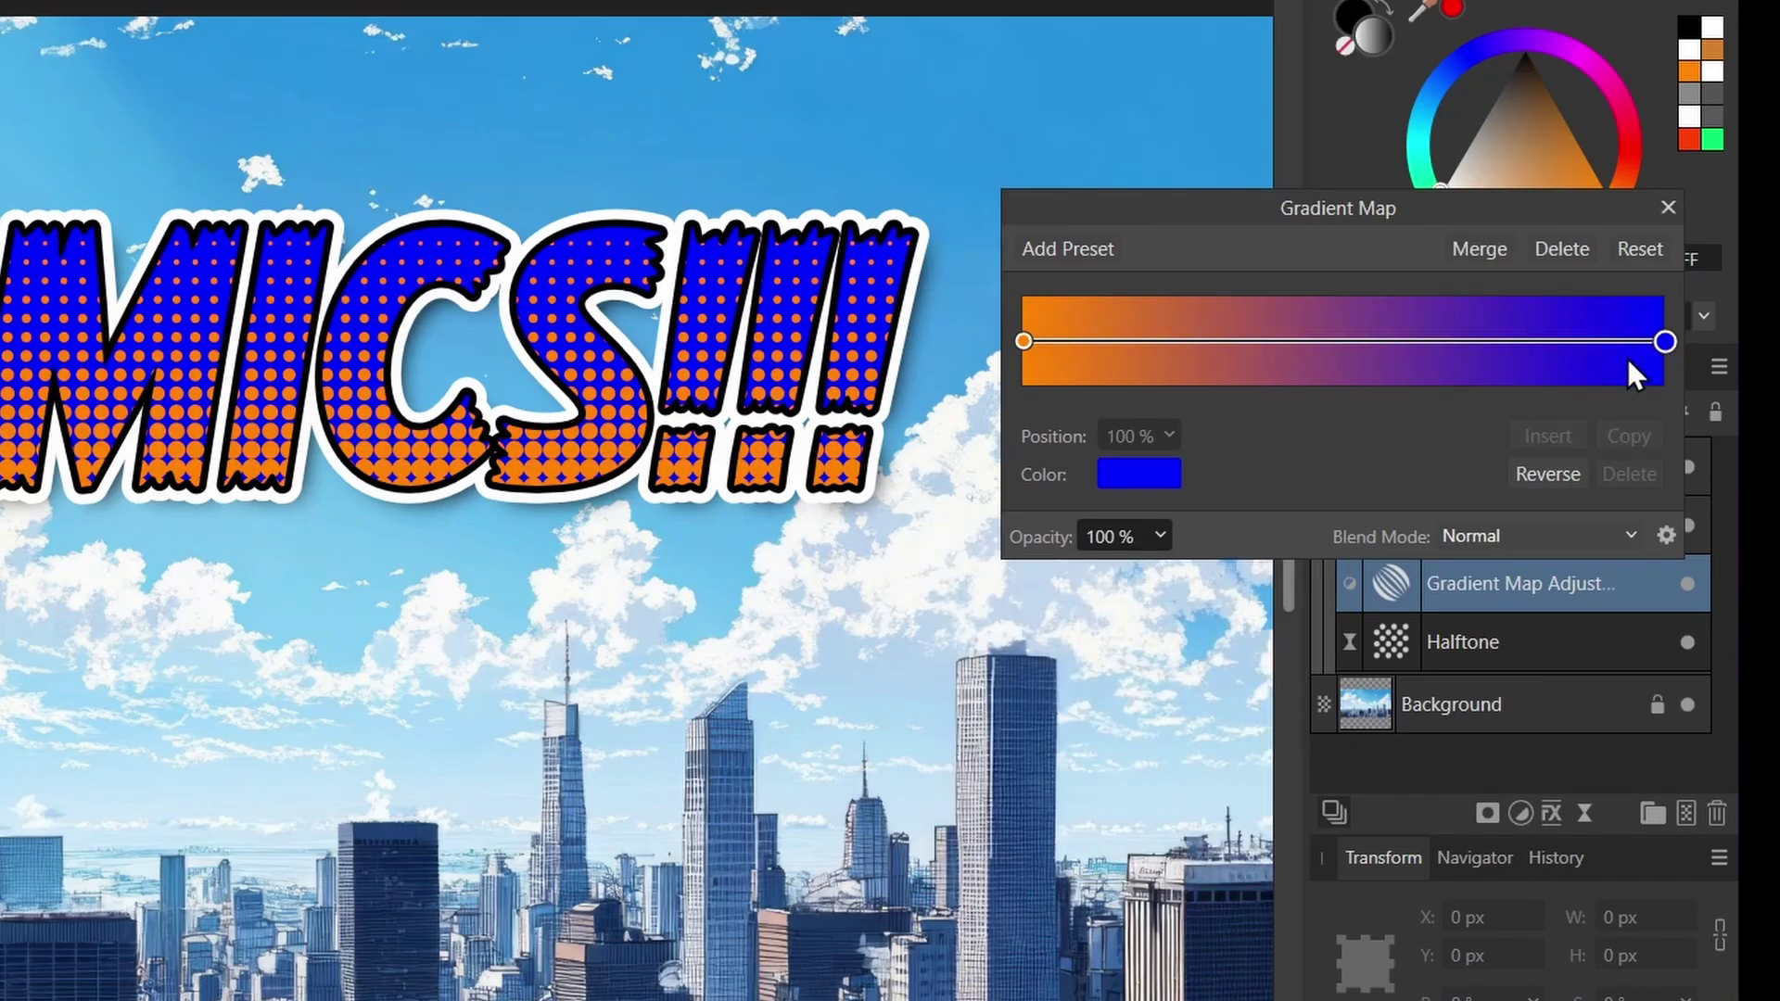
pyautogui.click(1159, 487)
pyautogui.moveTo(1202, 762); pyautogui.dragTo(1210, 773)
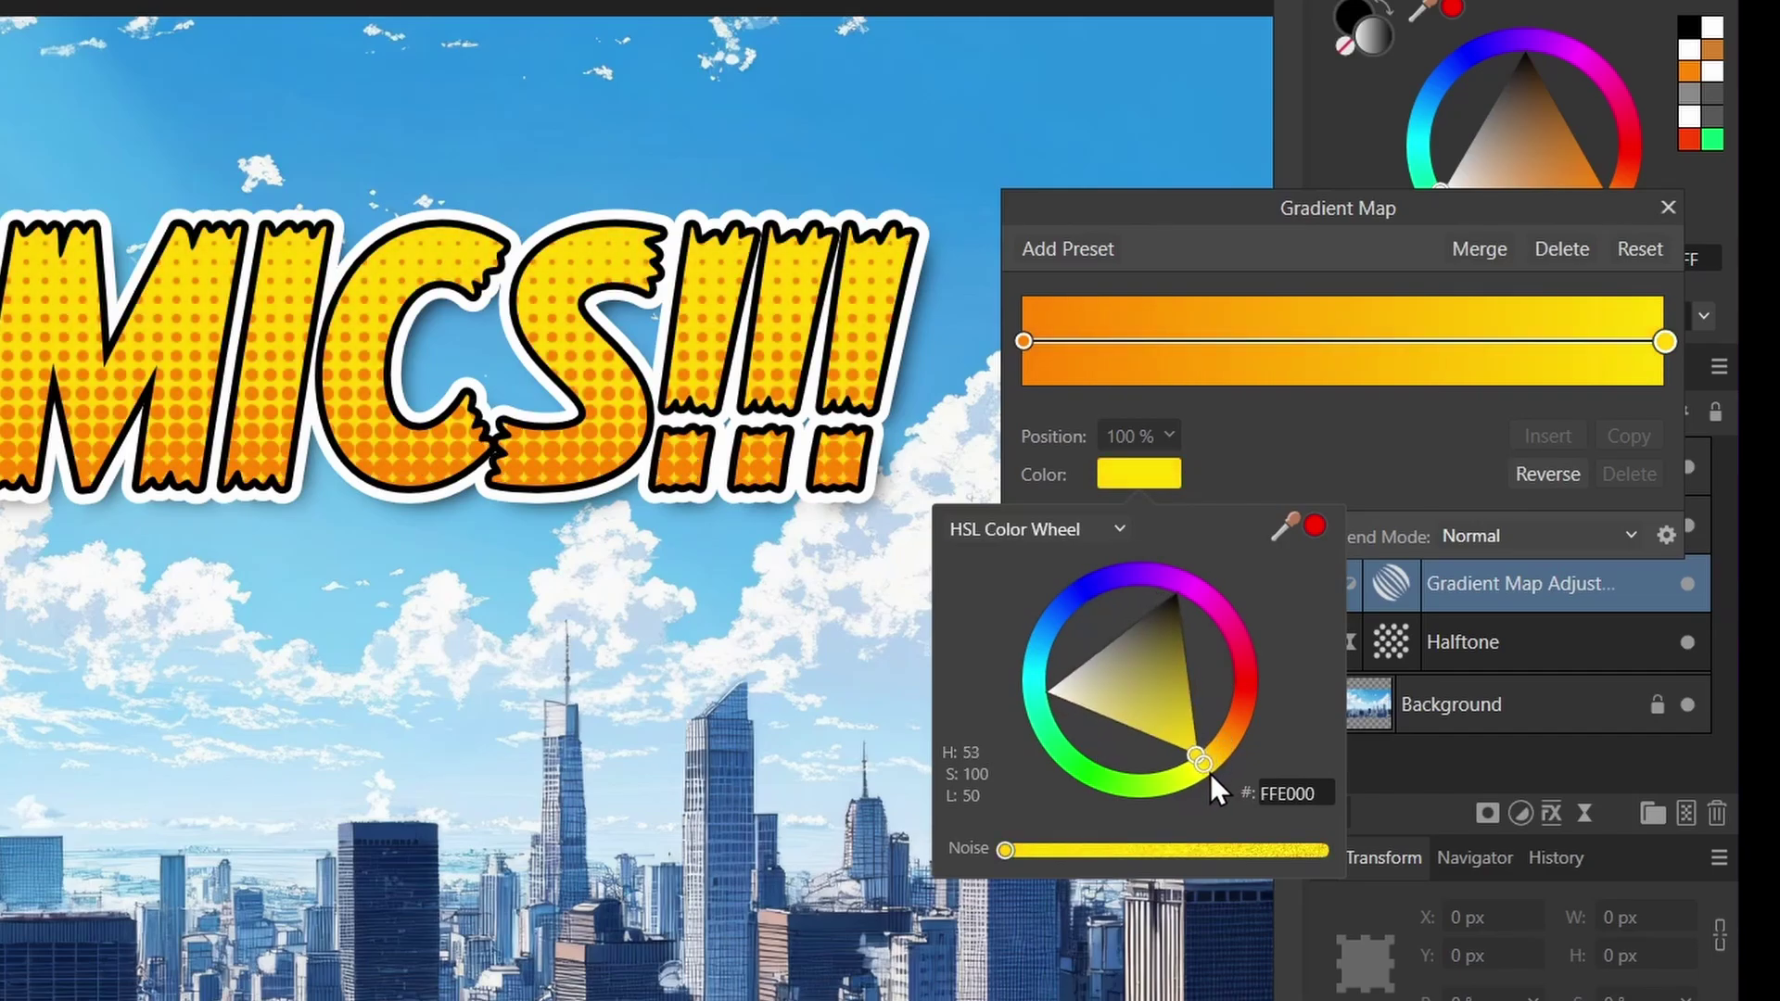